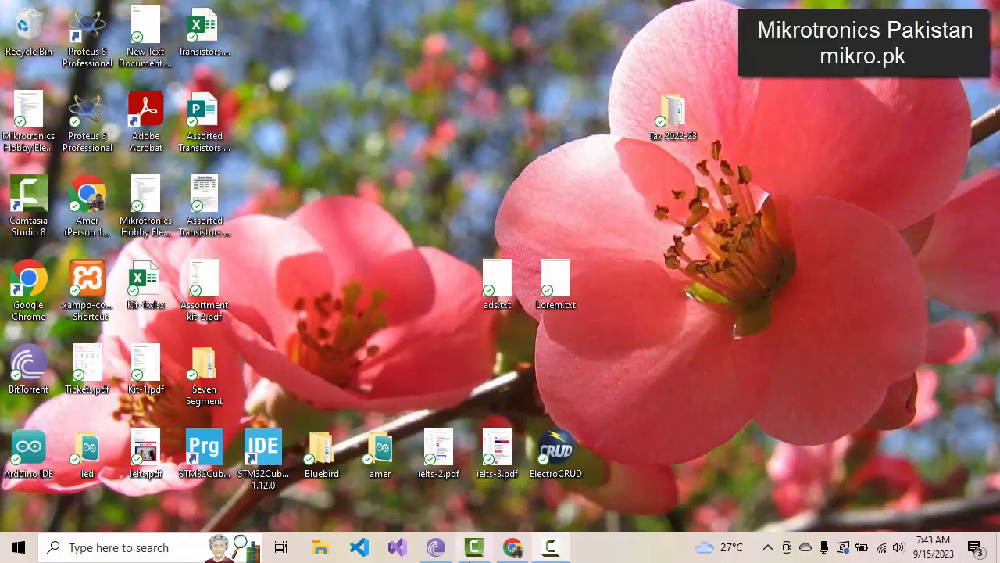
Step: Bring the cPanel Tools page in Chrome forward and scroll through its sections
{"action": "left_click", "coordinate": [512, 547]}
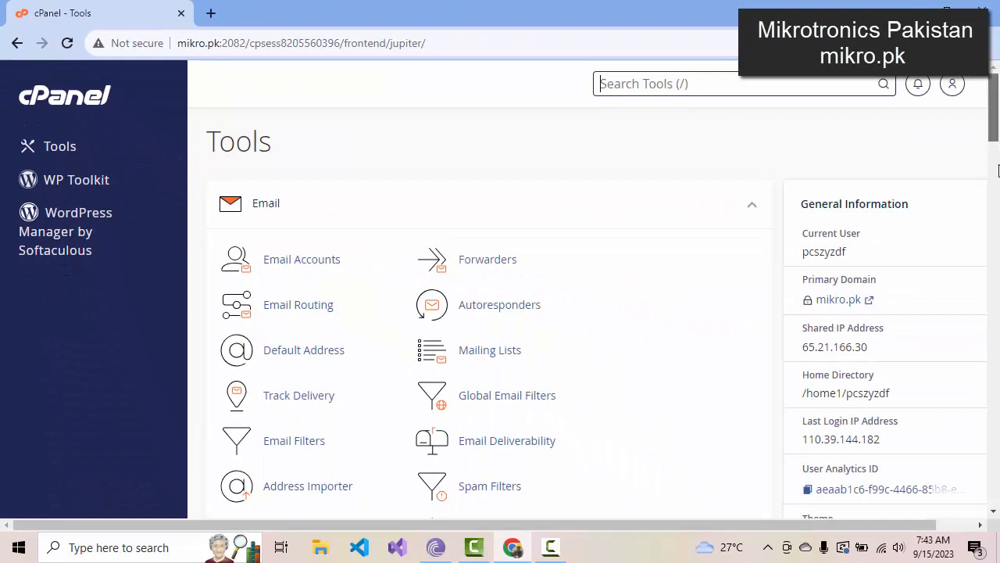
{"action": "left_click_drag", "start_coordinate": [999, 170], "coordinate": [990, 464]}
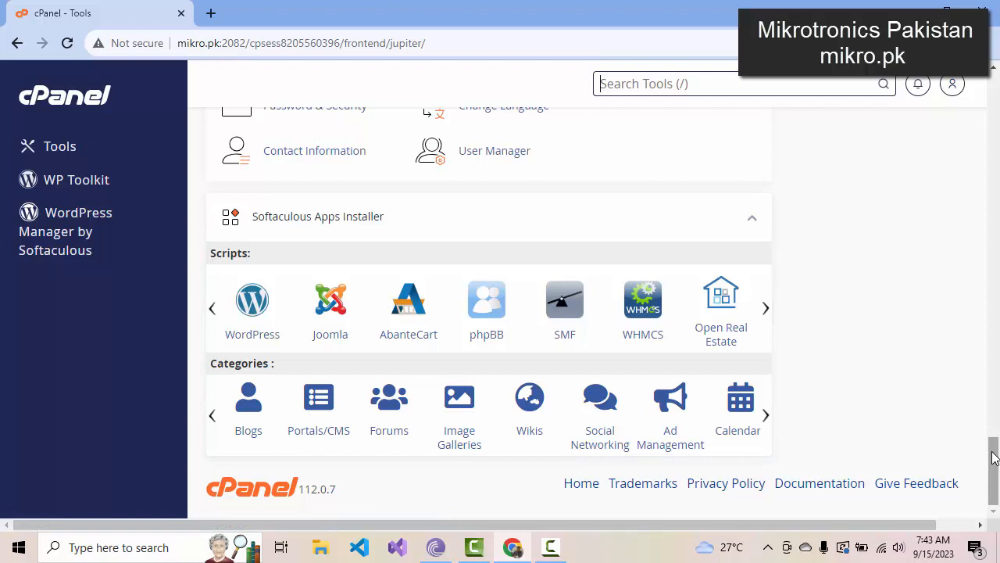
{"action": "key", "text": "/"}
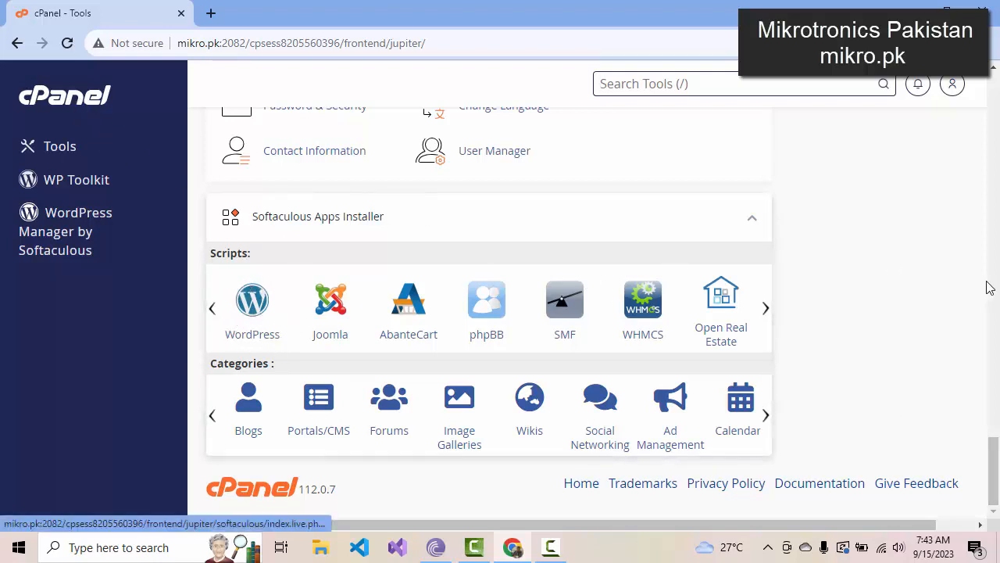
{"action": "left_click_drag", "start_coordinate": [992, 461], "coordinate": [969, 163]}
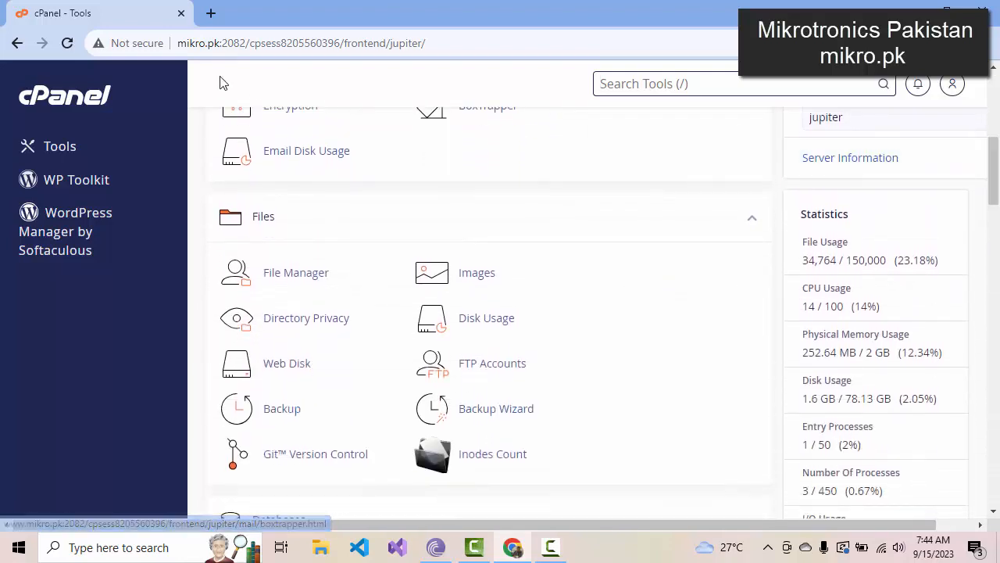
{"action": "left_click", "coordinate": [211, 14]}
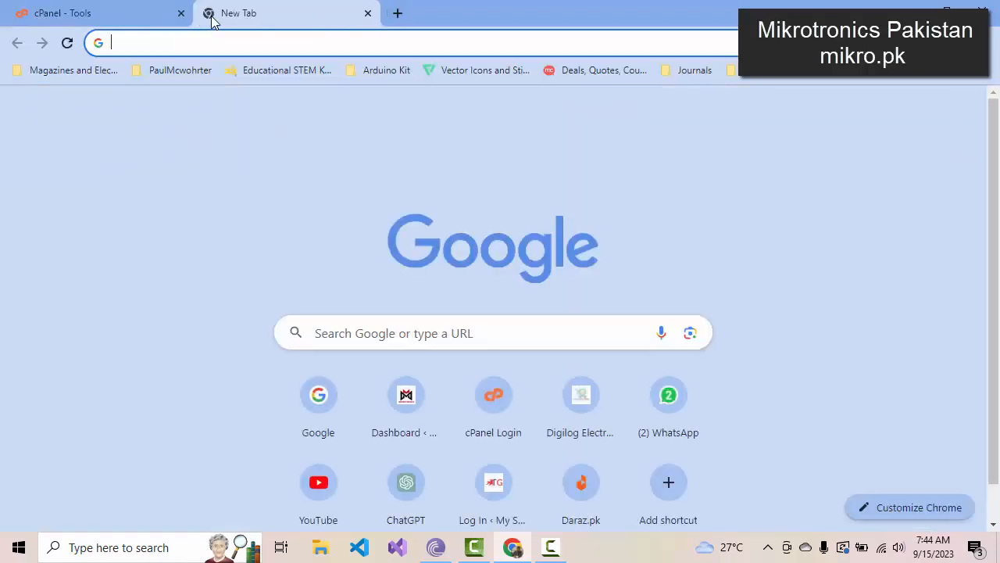
{"action": "type", "text": "mikro"}
{"action": "key", "text": "BackSpace"}
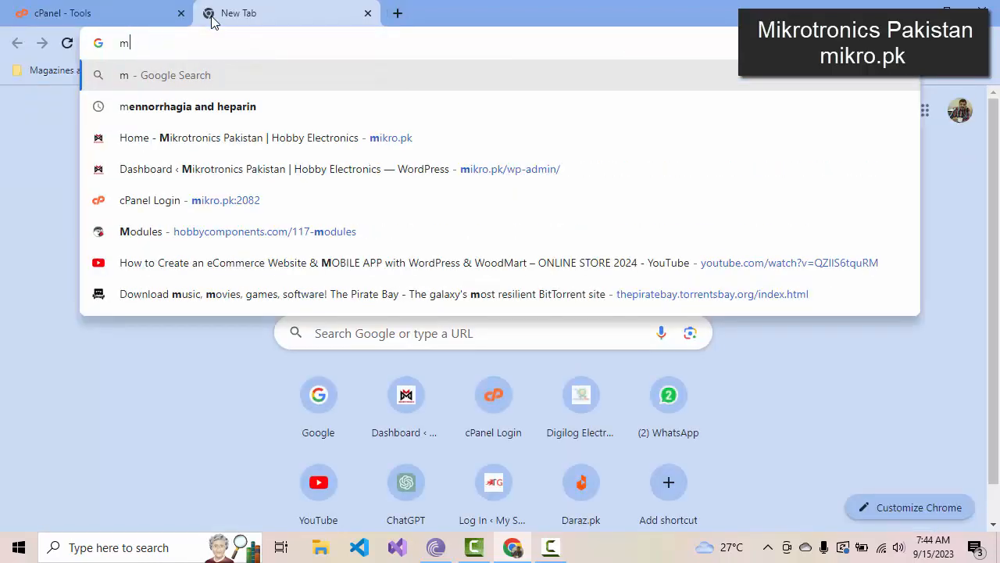
{"action": "type", "text": "ikro.pk"}
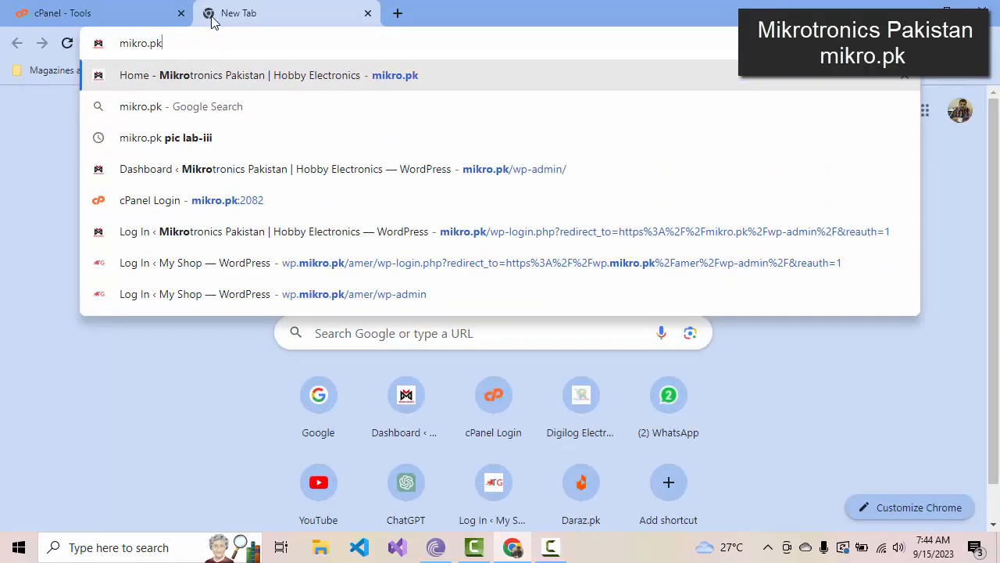
{"action": "key", "text": "Return"}
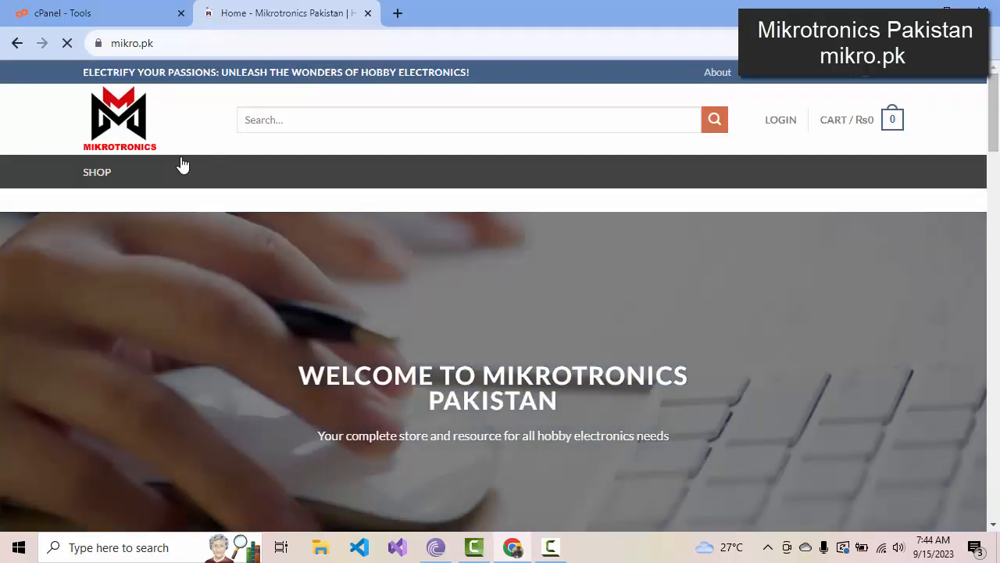
{"action": "left_click", "coordinate": [100, 177]}
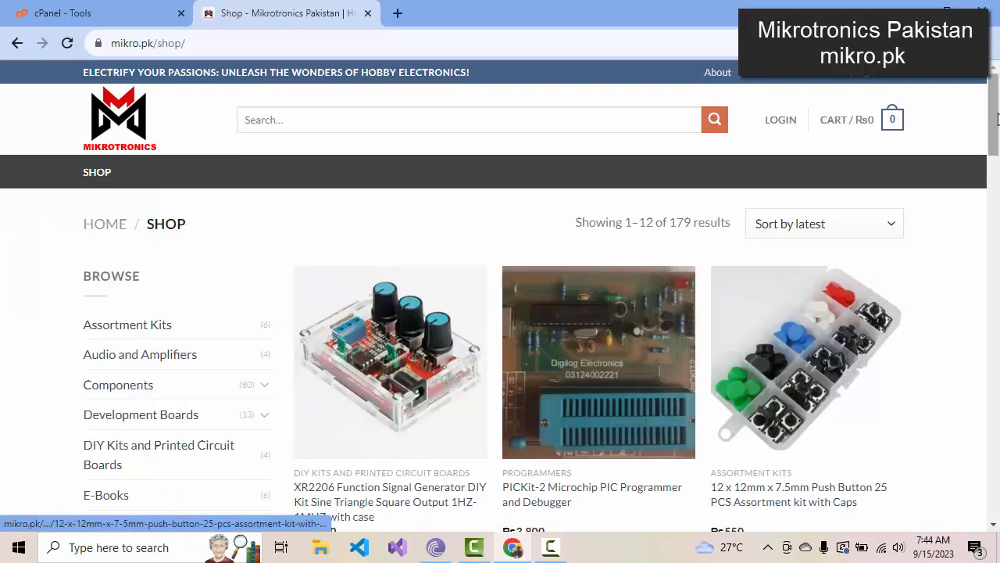
{"action": "scroll", "coordinate": [996, 116], "scroll_direction": "down", "scroll_amount": 8}
{"action": "scroll", "coordinate": [984, 115], "scroll_direction": "up", "scroll_amount": 6}
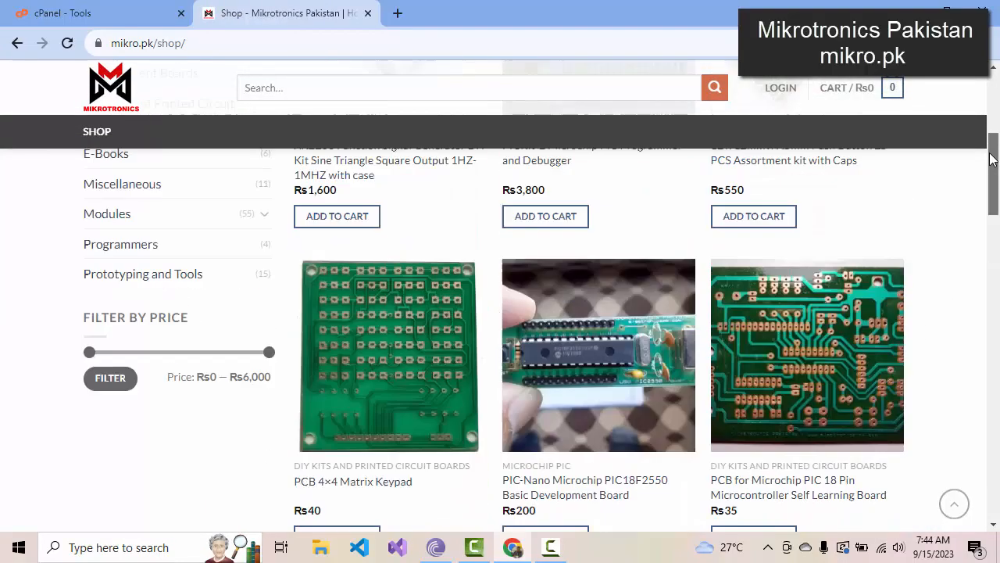
{"action": "scroll", "coordinate": [981, 113], "scroll_direction": "up", "scroll_amount": 3}
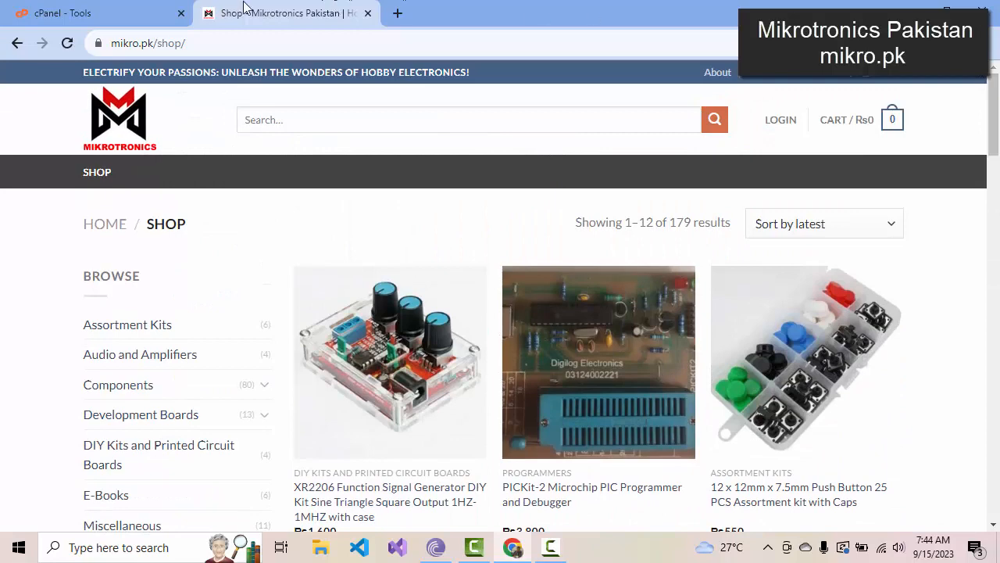
{"action": "left_click", "coordinate": [368, 13]}
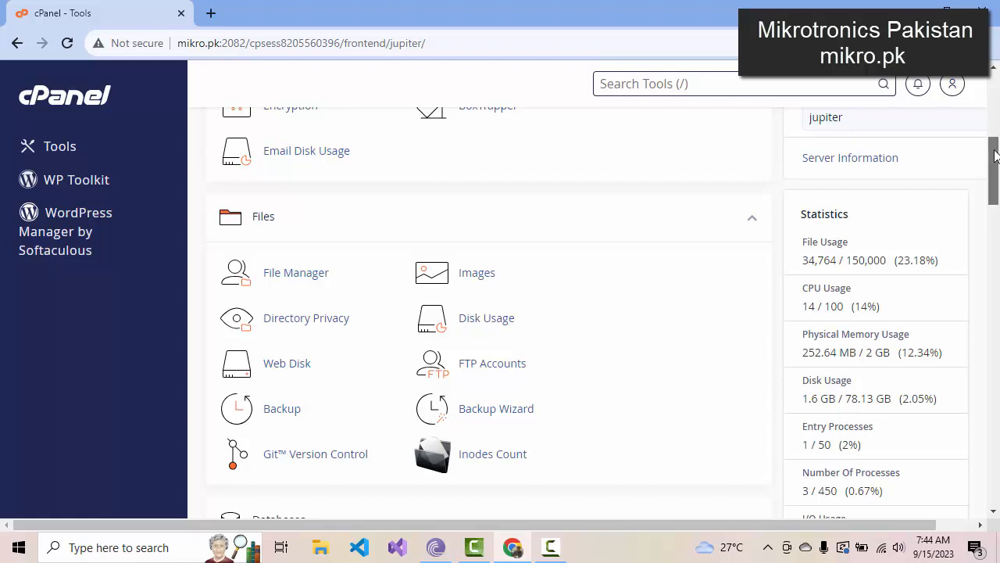
Step: Scroll to cPanel's Domains section and open the Domains list
{"action": "left_click_drag", "start_coordinate": [995, 157], "coordinate": [997, 243]}
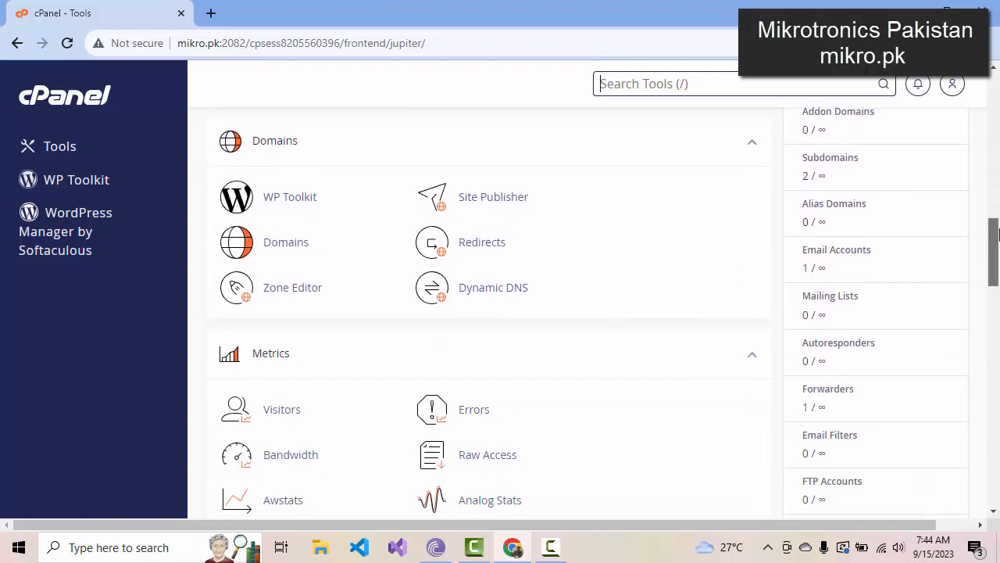
{"action": "left_click", "coordinate": [283, 262]}
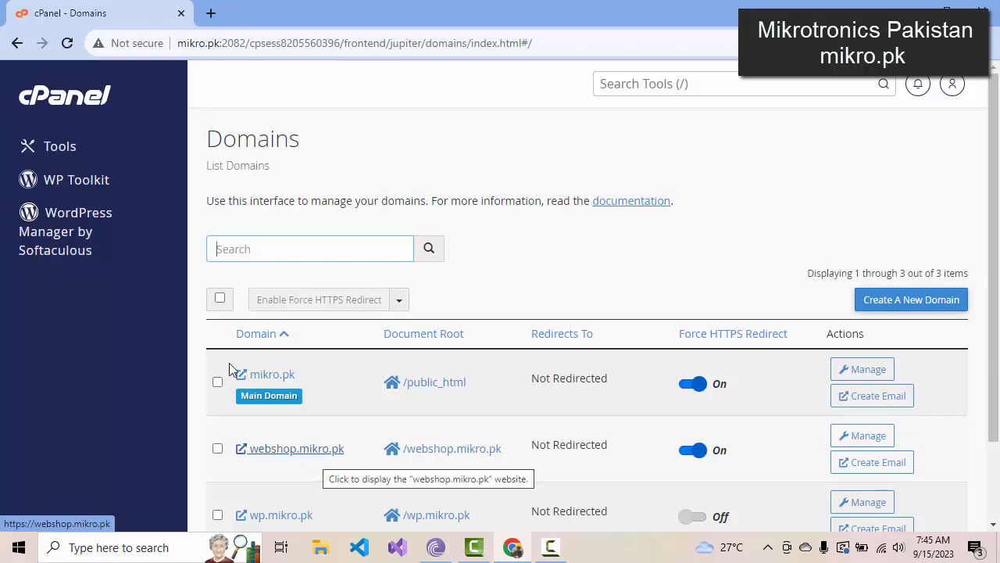
Step: From the cPanel home page, pick WordPress in the Softaculous Scripts carousel
{"action": "left_click", "coordinate": [62, 103]}
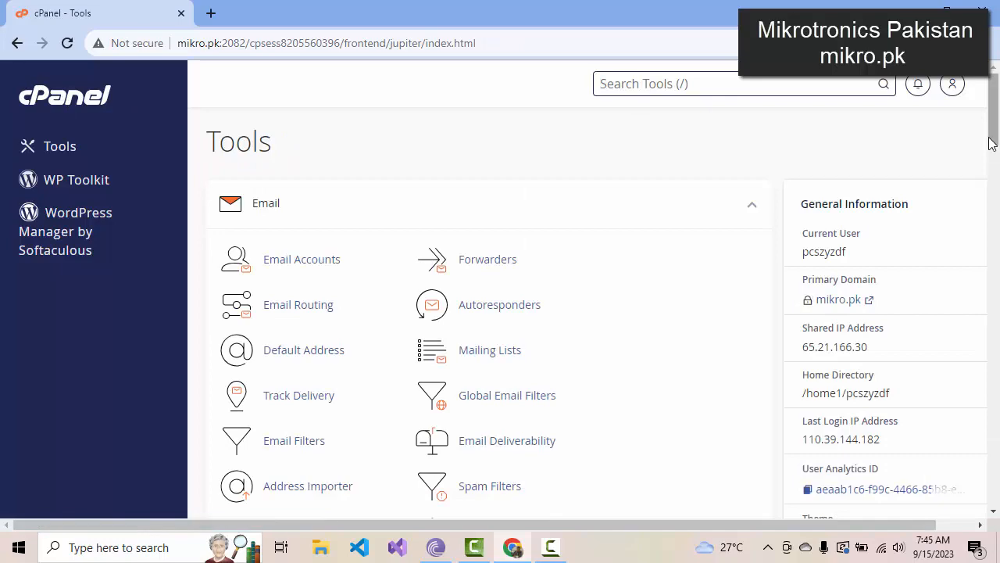
{"action": "left_click_drag", "start_coordinate": [995, 136], "coordinate": [994, 500]}
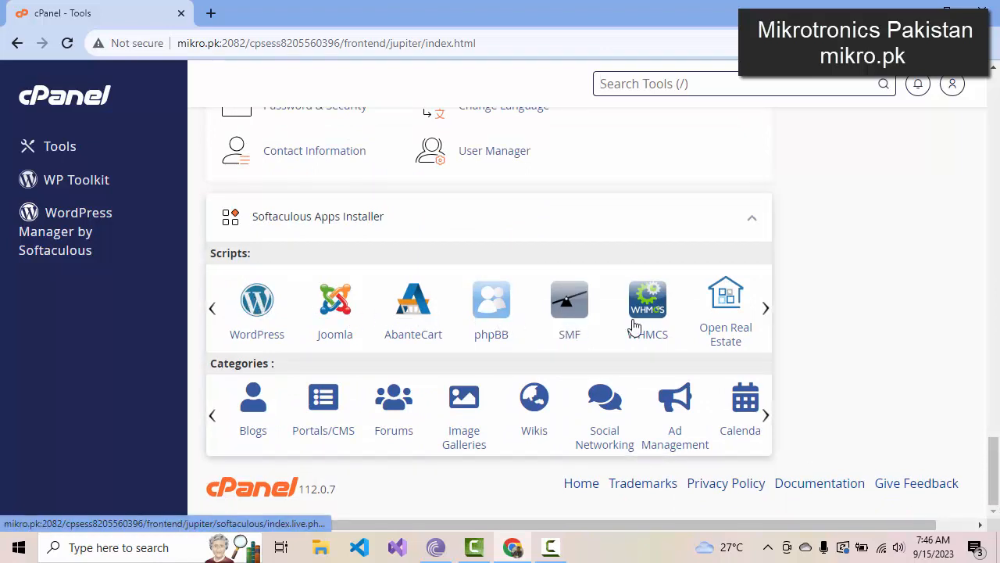
{"action": "left_click", "coordinate": [765, 309]}
{"action": "left_click", "coordinate": [766, 311]}
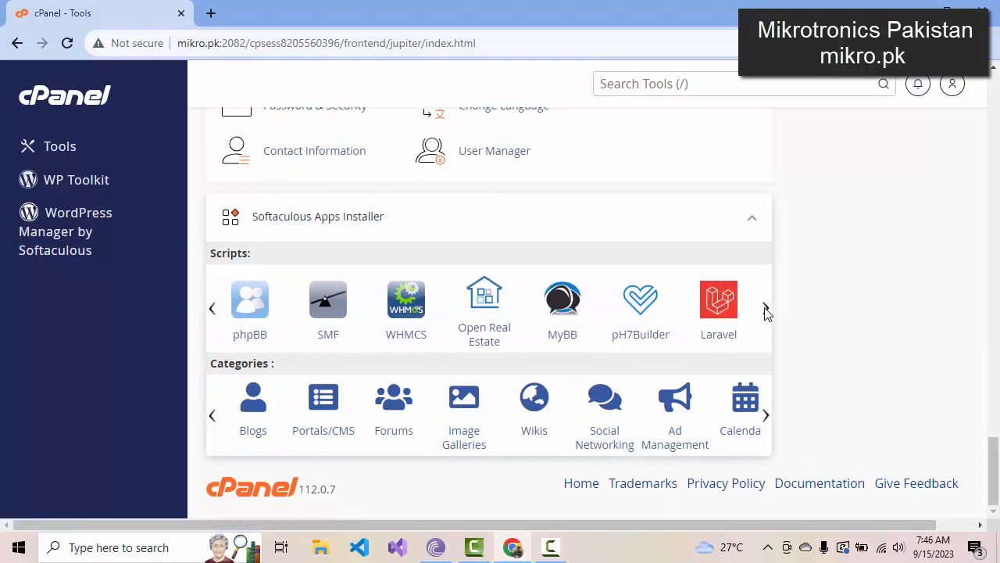
{"action": "left_click", "coordinate": [213, 311]}
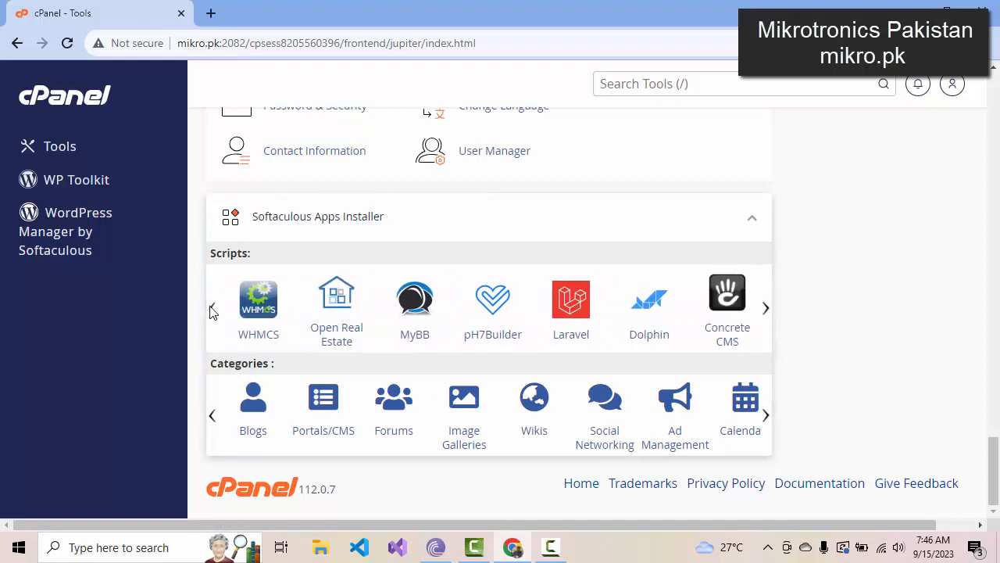
{"action": "left_click", "coordinate": [213, 311]}
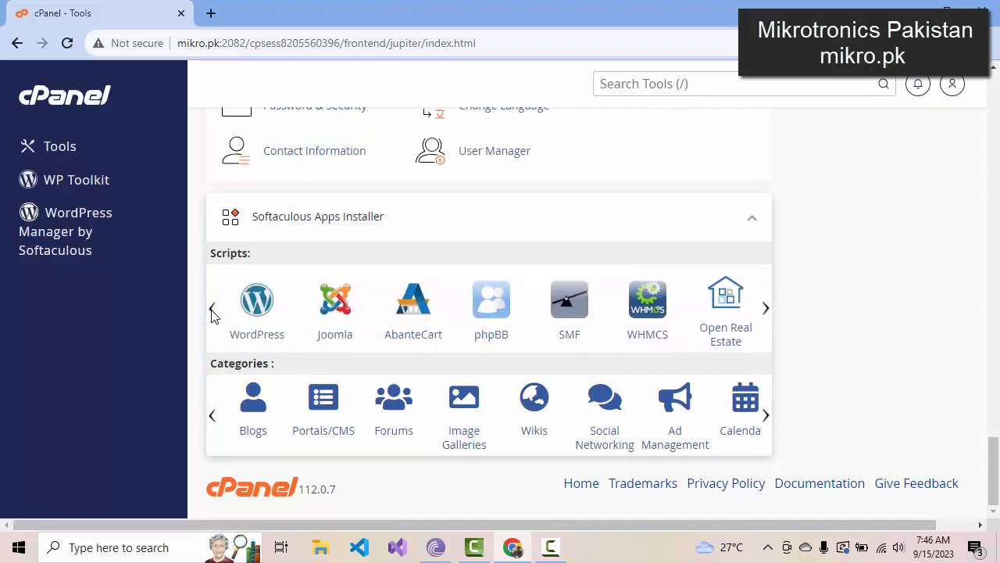
{"action": "left_click", "coordinate": [258, 305]}
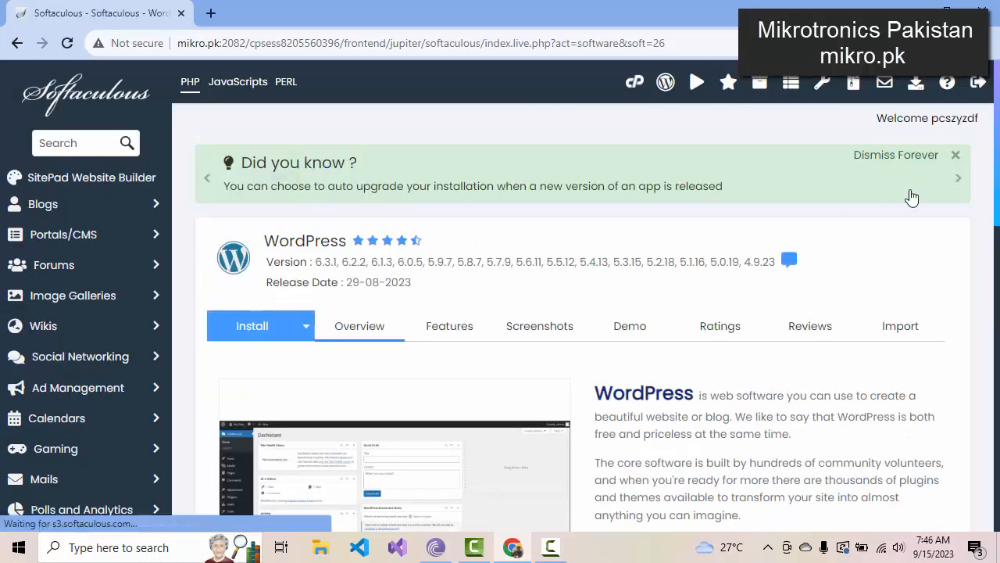
Step: Review the WordPress page's Current Installations, then choose Install Now
{"action": "left_click_drag", "start_coordinate": [997, 160], "coordinate": [997, 418]}
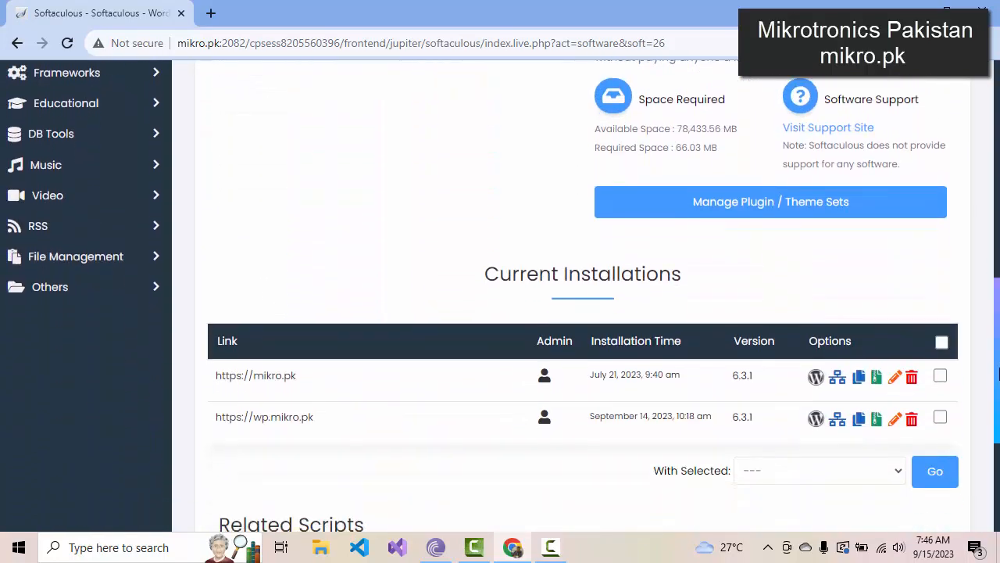
{"action": "left_click_drag", "start_coordinate": [997, 376], "coordinate": [997, 373]}
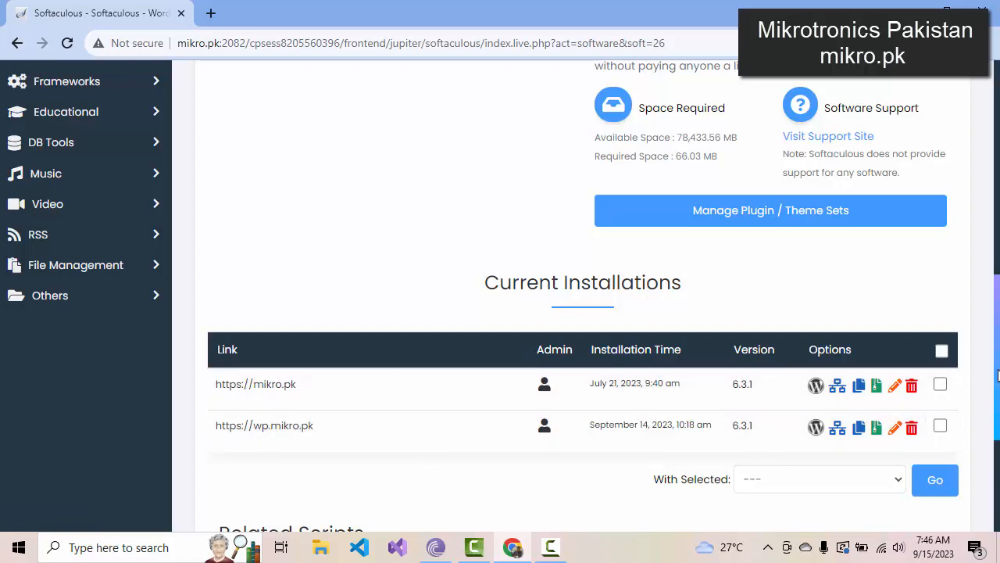
{"action": "left_click_drag", "start_coordinate": [996, 359], "coordinate": [978, 240]}
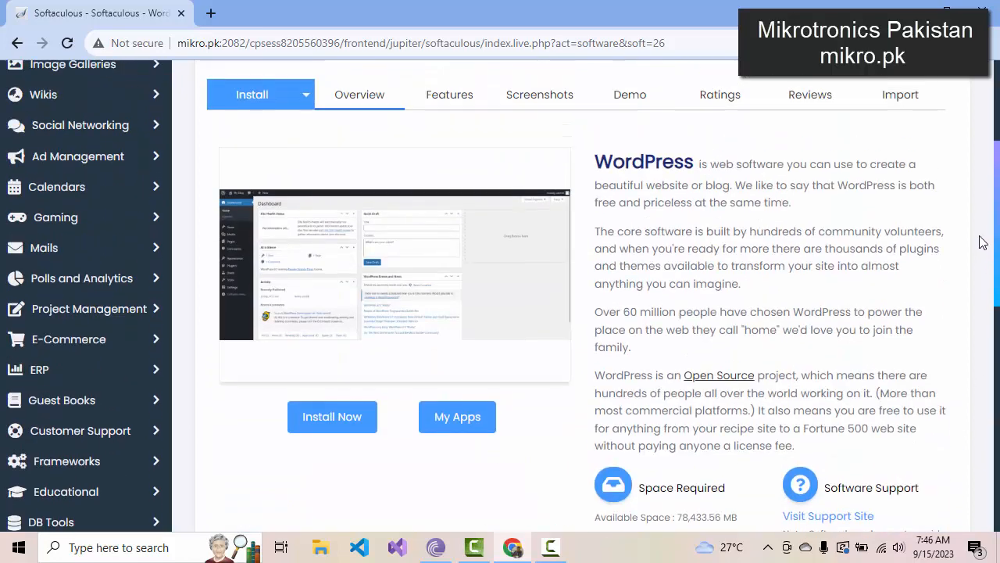
{"action": "left_click", "coordinate": [332, 430]}
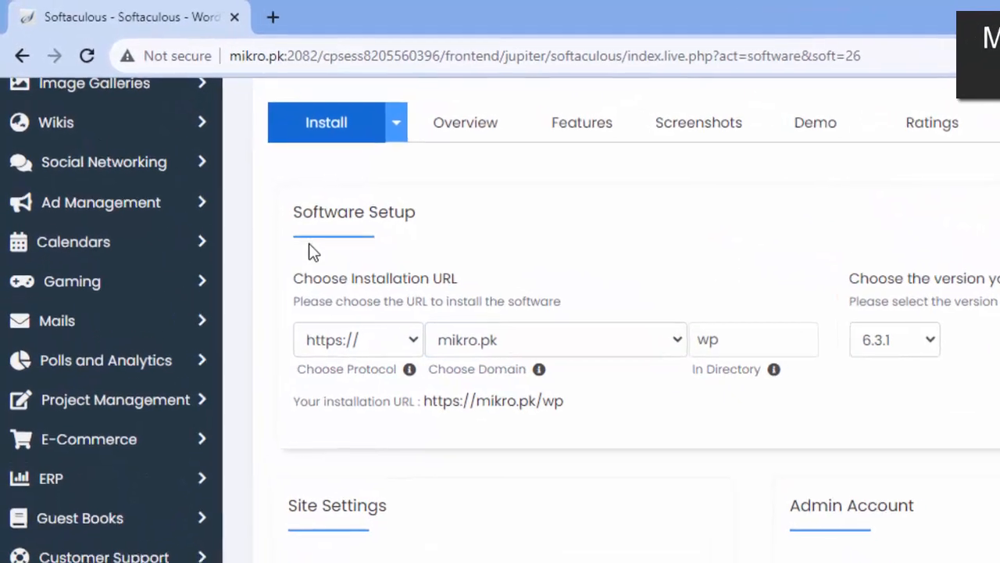
{"action": "left_click", "coordinate": [610, 349]}
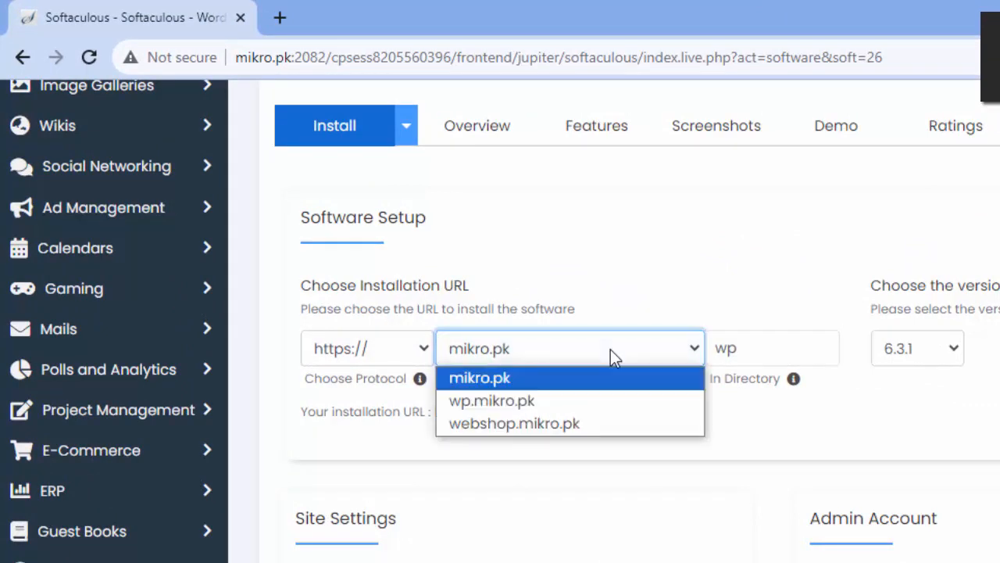
{"action": "left_click", "coordinate": [516, 423]}
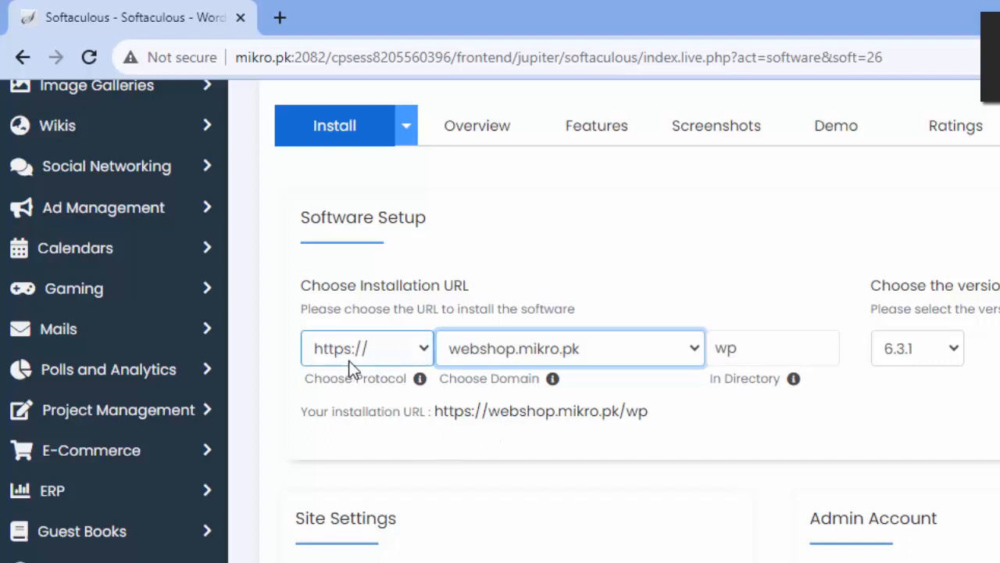
{"action": "left_click", "coordinate": [414, 349]}
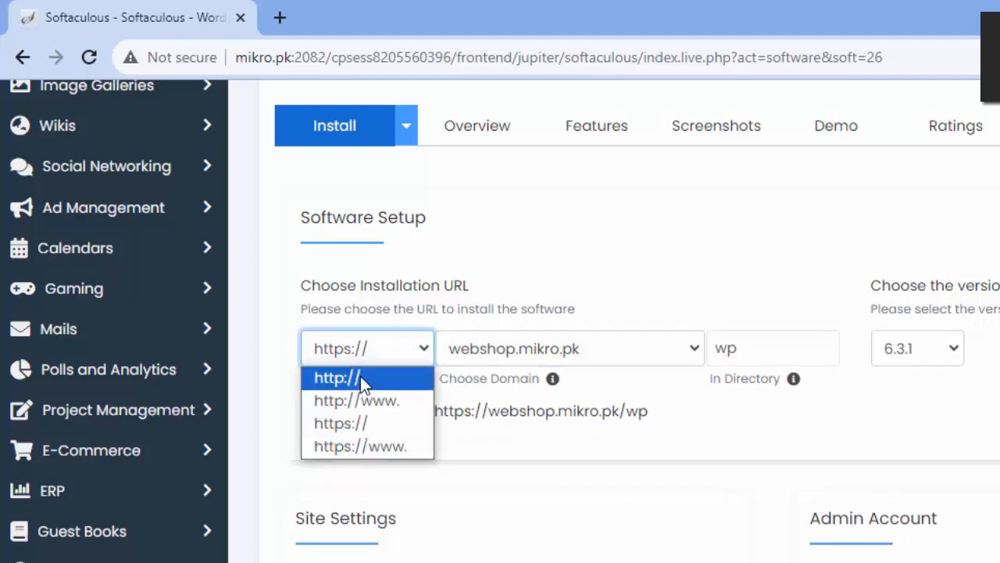
{"action": "left_click", "coordinate": [362, 425]}
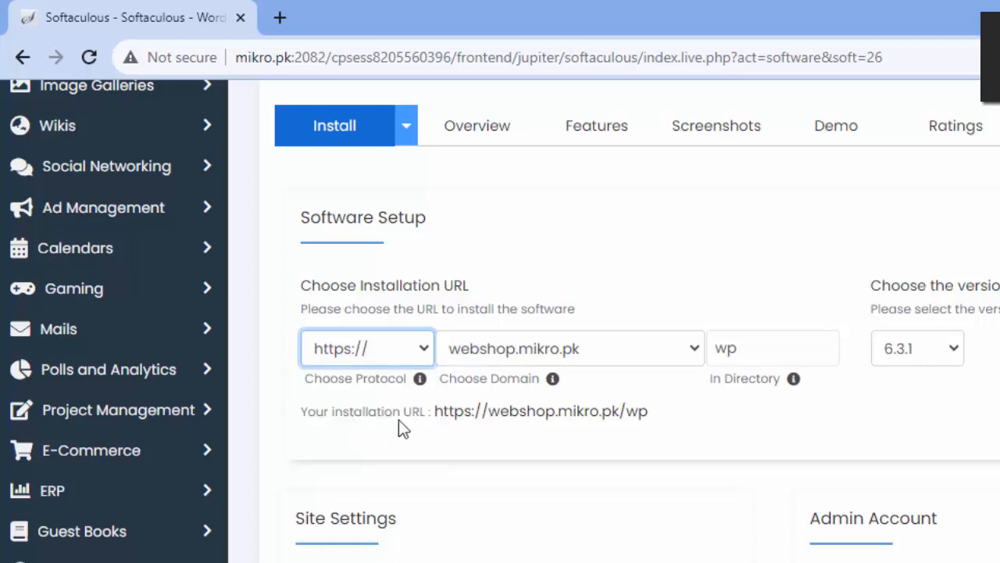
{"action": "left_click", "coordinate": [760, 352]}
{"action": "left_click", "coordinate": [760, 352]}
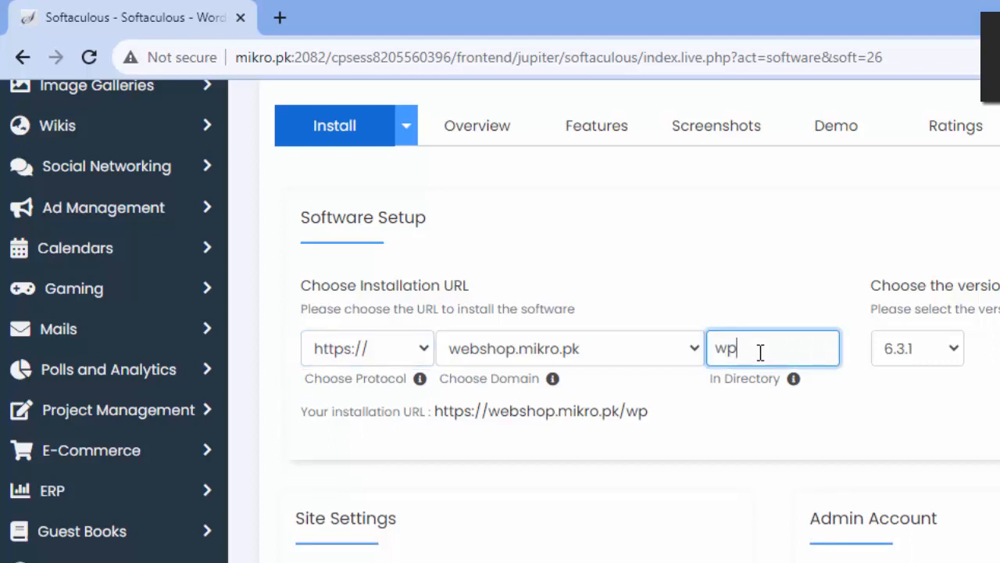
{"action": "key", "text": "BackSpace"}
{"action": "key", "text": "BackSpace"}
{"action": "scroll", "coordinate": [500, 321], "scroll_direction": "down", "scroll_amount": 2}
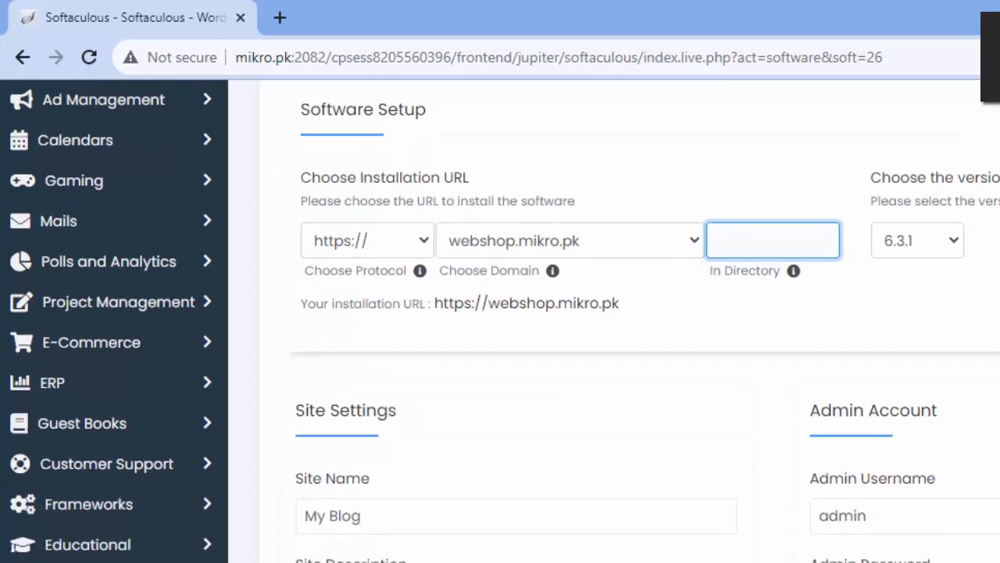
{"action": "left_click", "coordinate": [953, 243]}
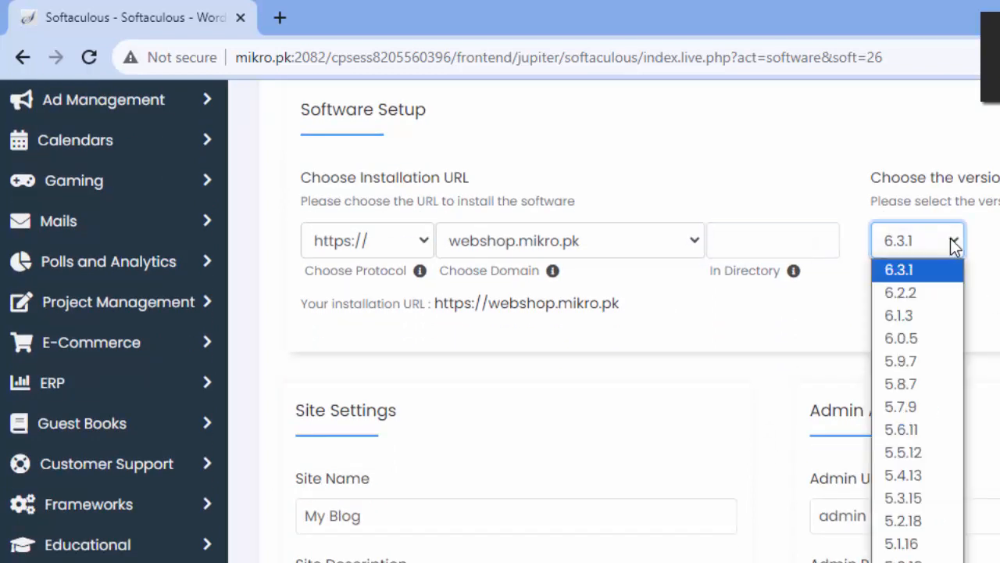
{"action": "left_click", "coordinate": [920, 271]}
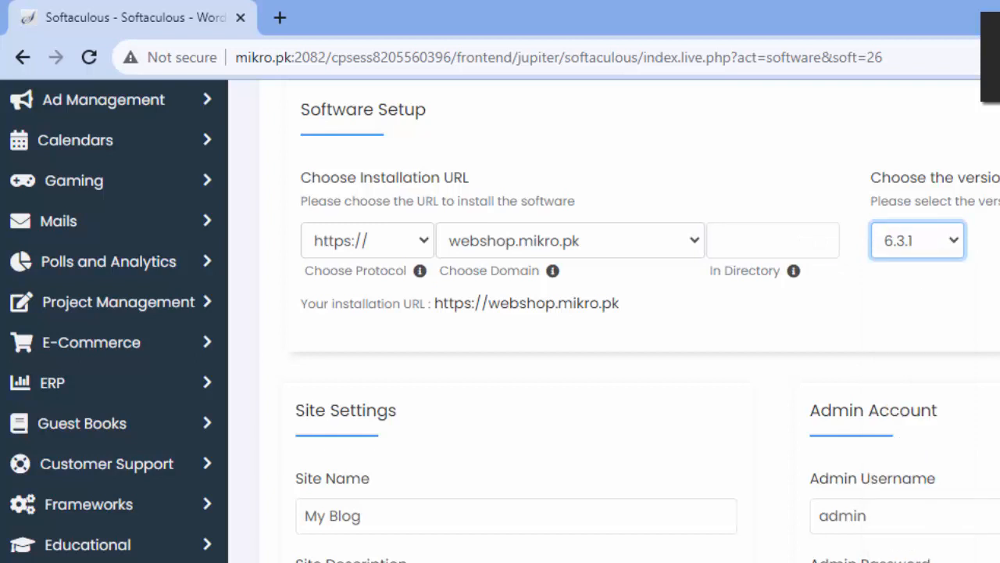
{"action": "scroll", "coordinate": [609, 312], "scroll_direction": "down", "scroll_amount": 3}
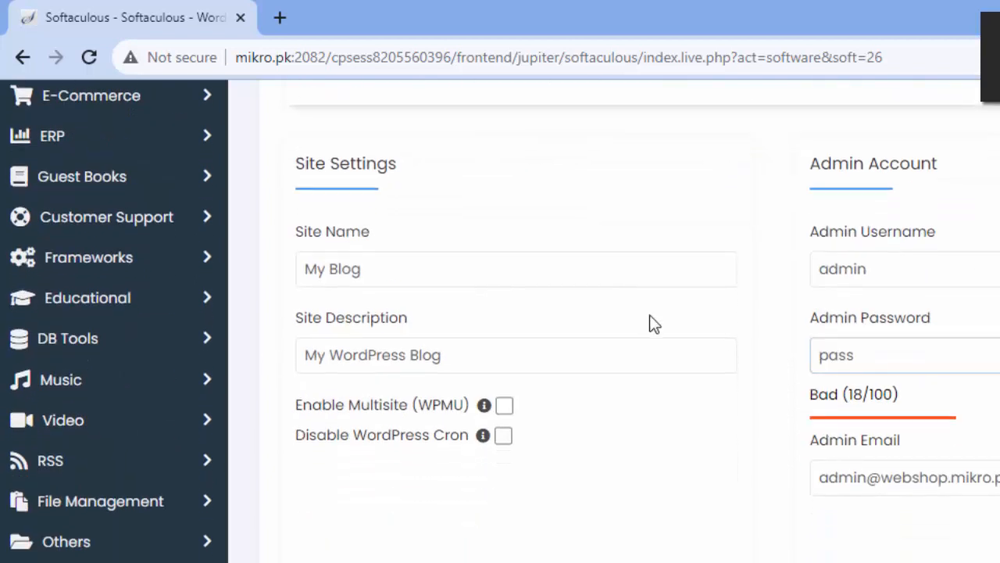
Step: Replace the Site Name with WebShop
{"action": "left_click", "coordinate": [382, 269]}
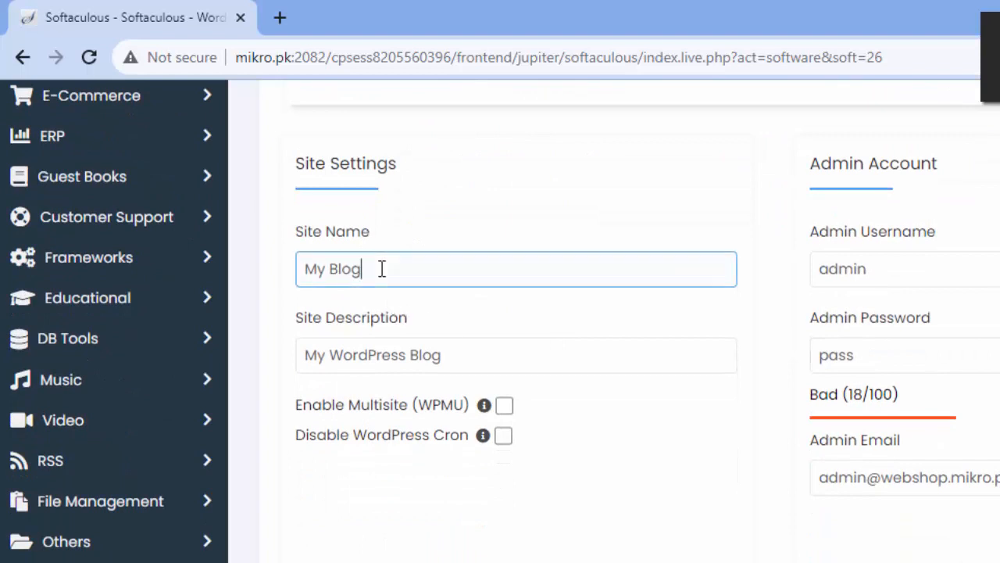
{"action": "triple_click", "coordinate": [382, 269]}
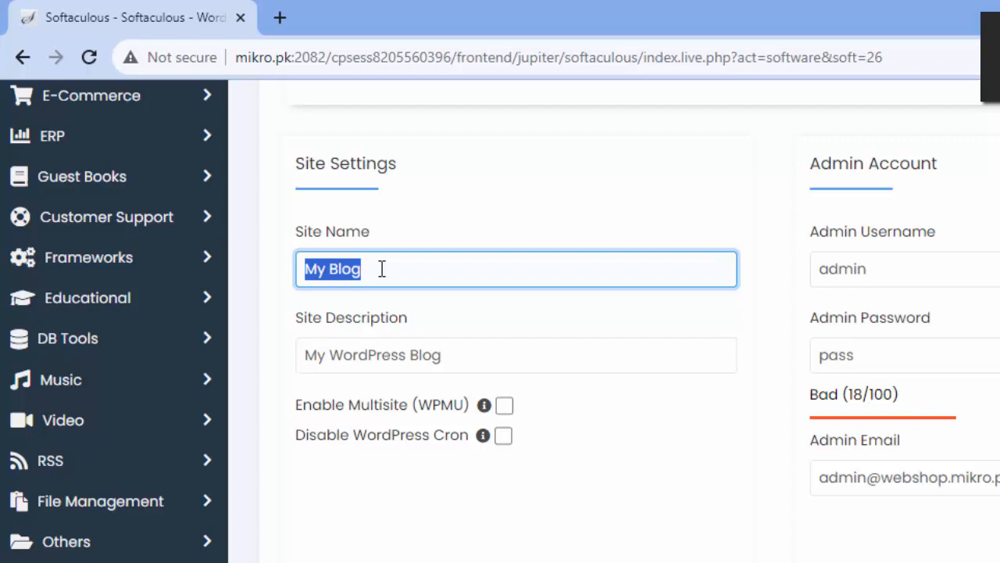
{"action": "type", "text": "WebShop"}
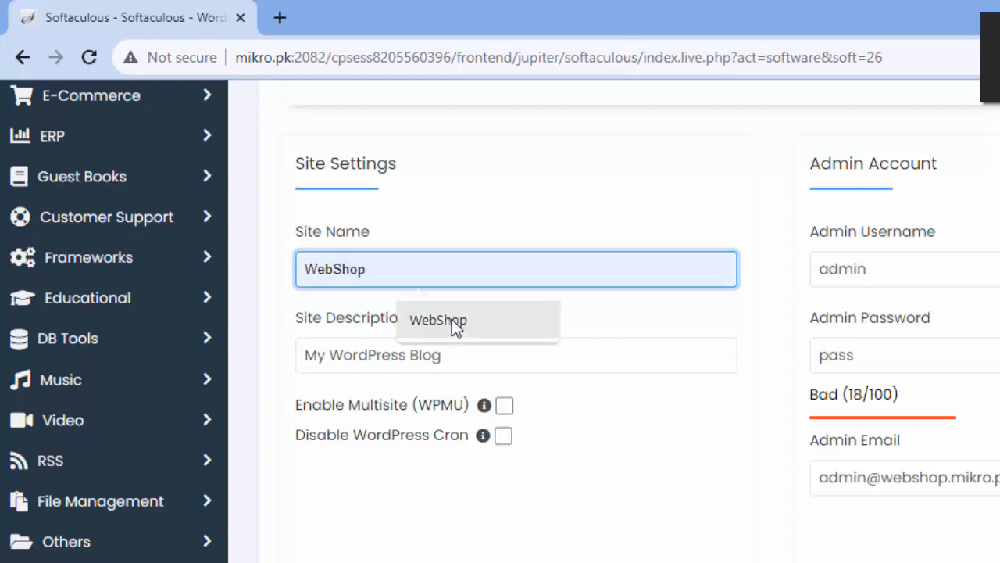
{"action": "left_click", "coordinate": [452, 319]}
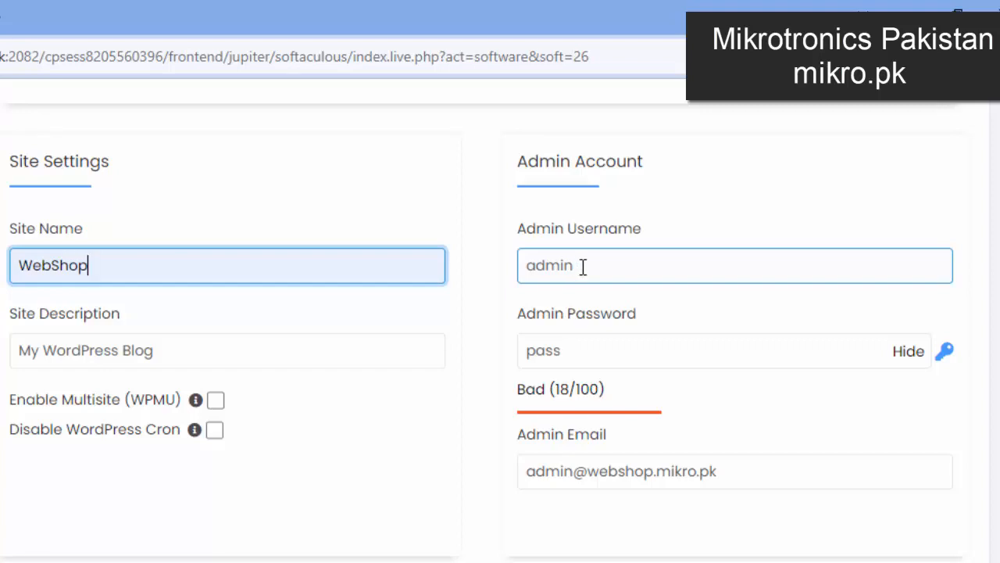
Step: Replace the default Admin Password with a new, stronger password
{"action": "left_click", "coordinate": [579, 351]}
{"action": "double_click", "coordinate": [578, 351]}
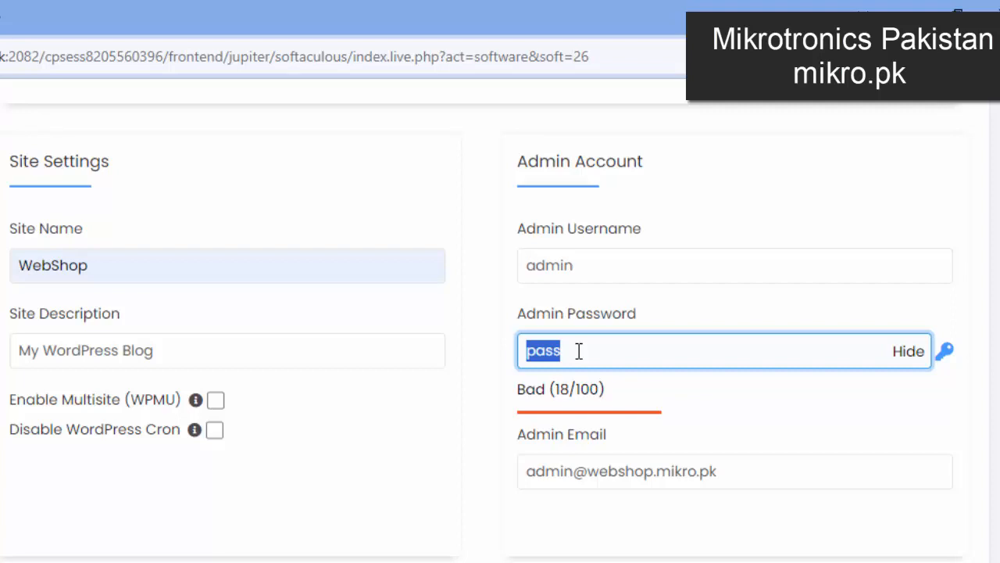
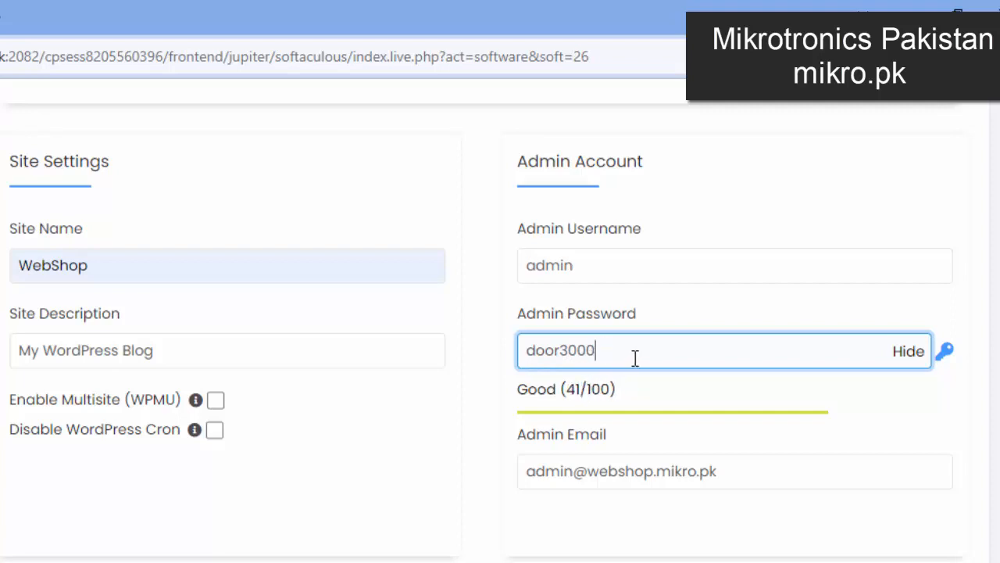
Step: Replace the Admin Email with the owner's suggested e-mail address
{"action": "left_click", "coordinate": [720, 475]}
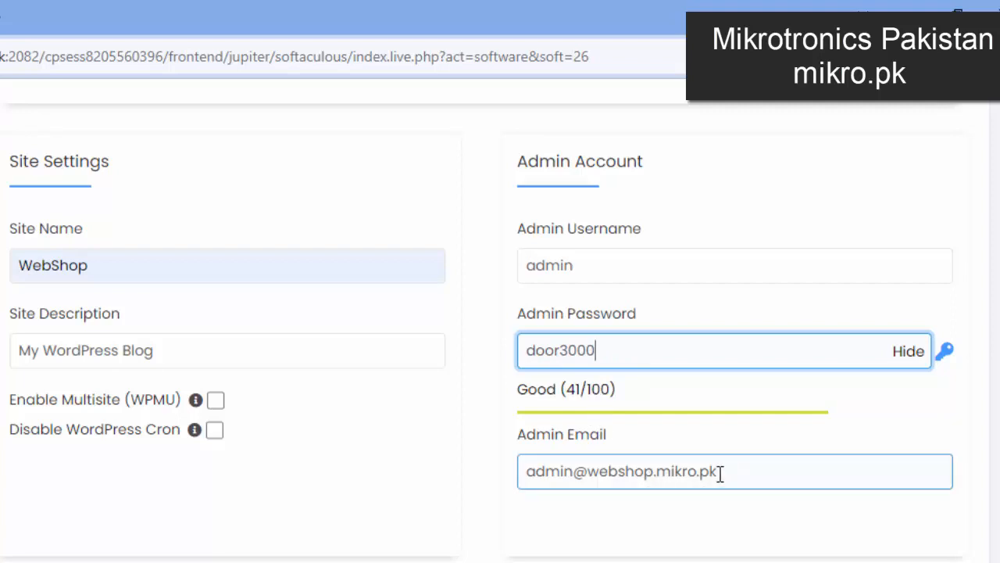
{"action": "double_click", "coordinate": [720, 475]}
{"action": "triple_click", "coordinate": [720, 473]}
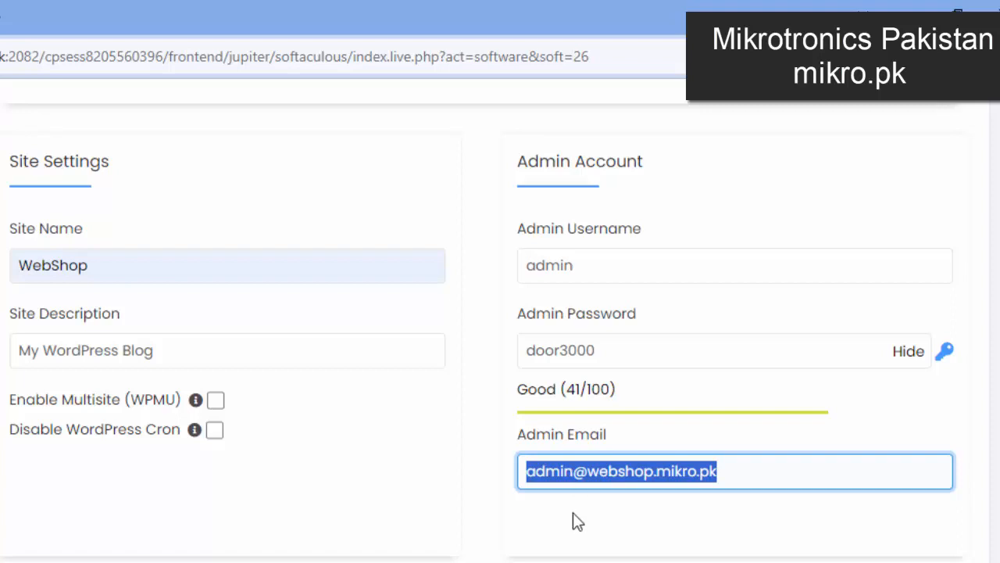
{"action": "type", "text": "am"}
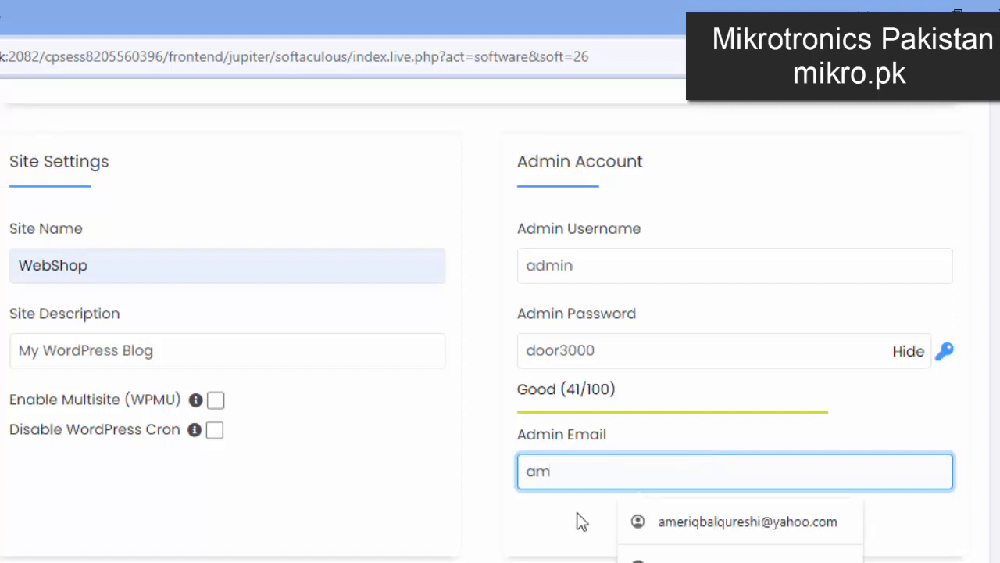
{"action": "left_click", "coordinate": [711, 524]}
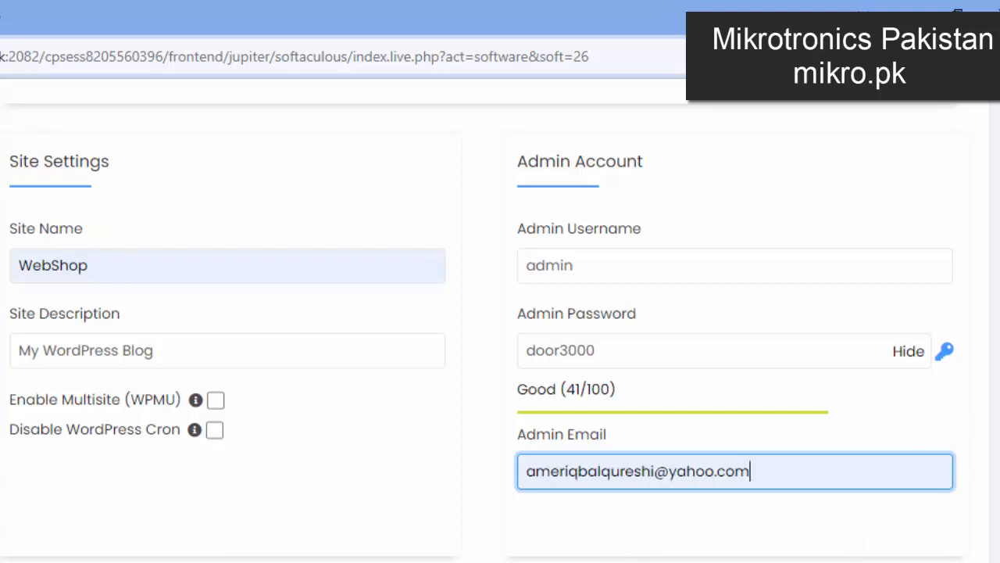
{"action": "scroll", "coordinate": [500, 320], "scroll_direction": "down", "scroll_amount": 1}
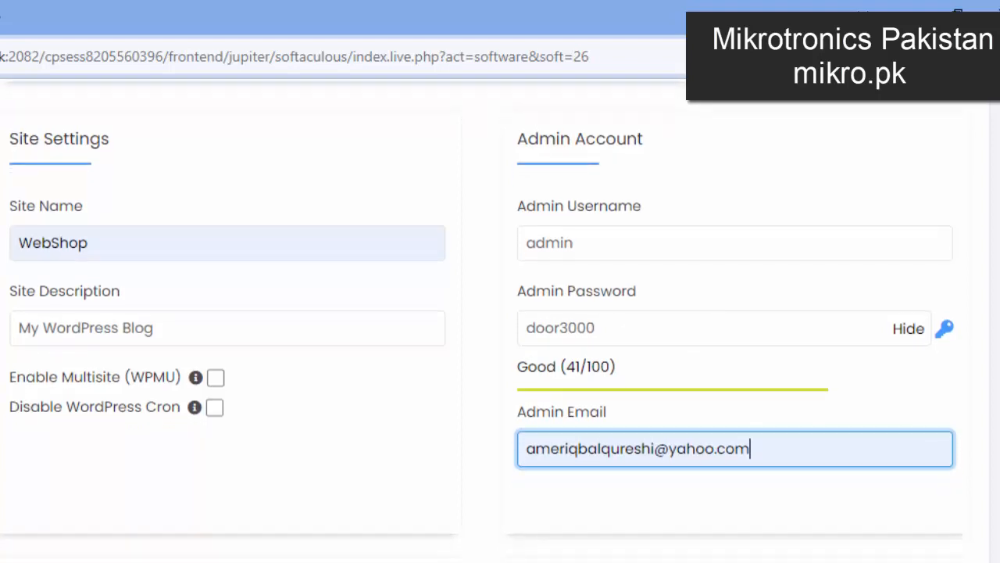
{"action": "scroll", "coordinate": [500, 312], "scroll_direction": "down", "scroll_amount": 1}
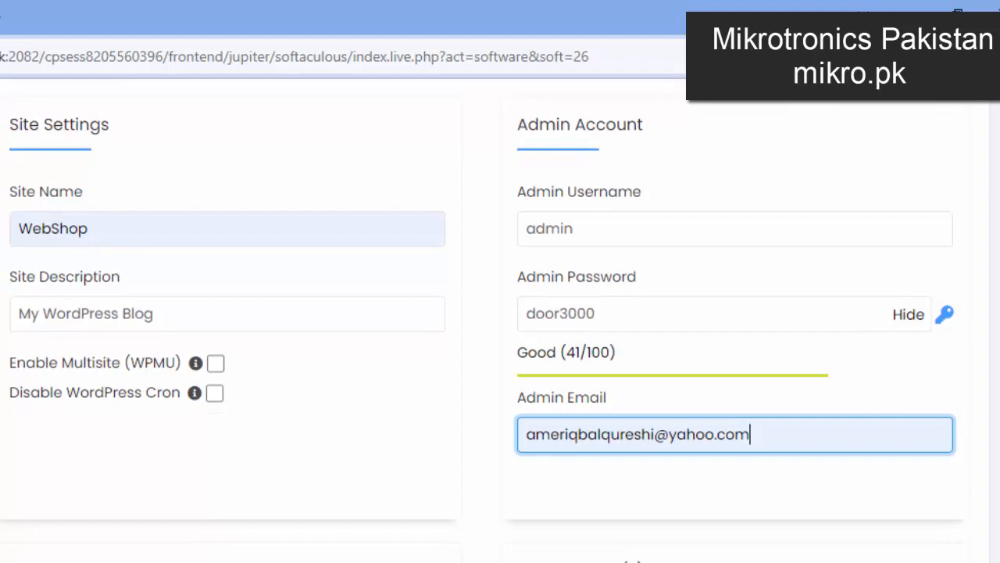
{"action": "scroll", "coordinate": [500, 336], "scroll_direction": "down", "scroll_amount": 2}
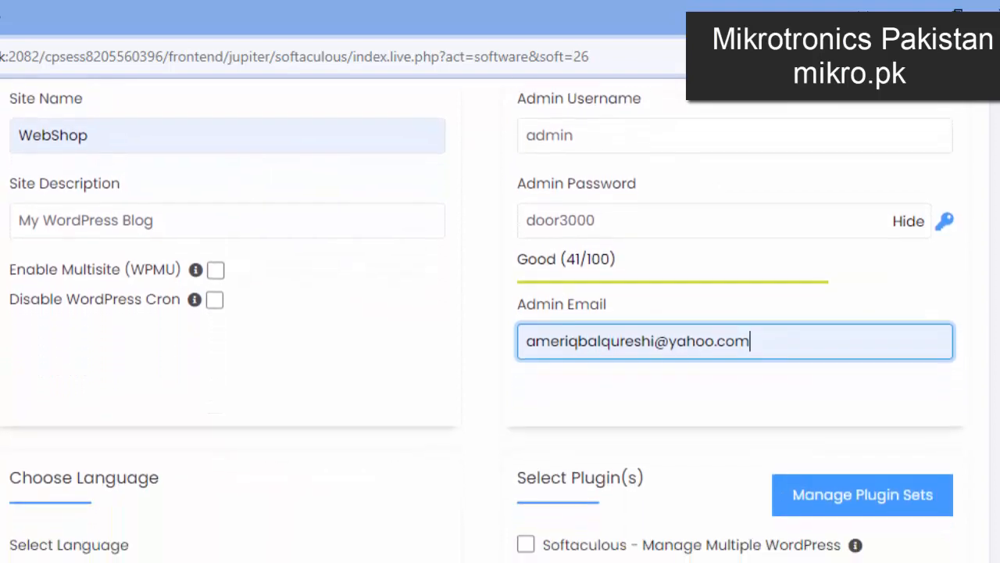
{"action": "scroll", "coordinate": [500, 336], "scroll_direction": "down", "scroll_amount": 1}
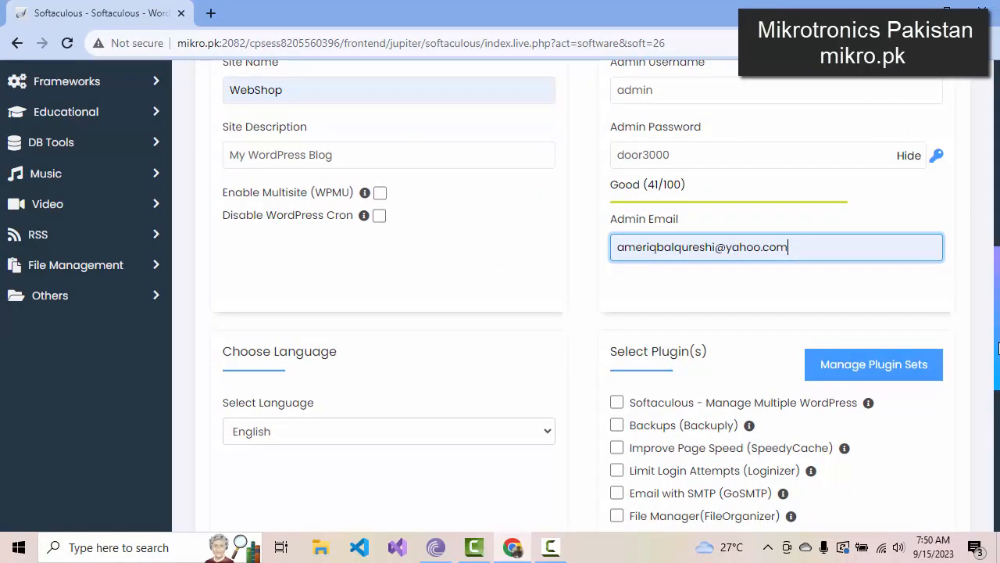
{"action": "left_click_drag", "start_coordinate": [998, 348], "coordinate": [995, 391]}
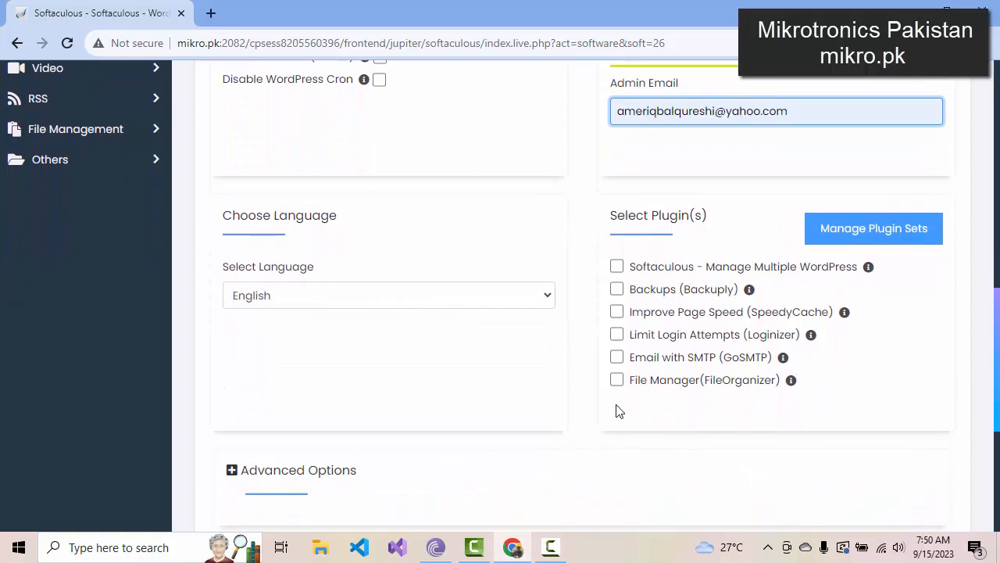
{"action": "left_click", "coordinate": [516, 303]}
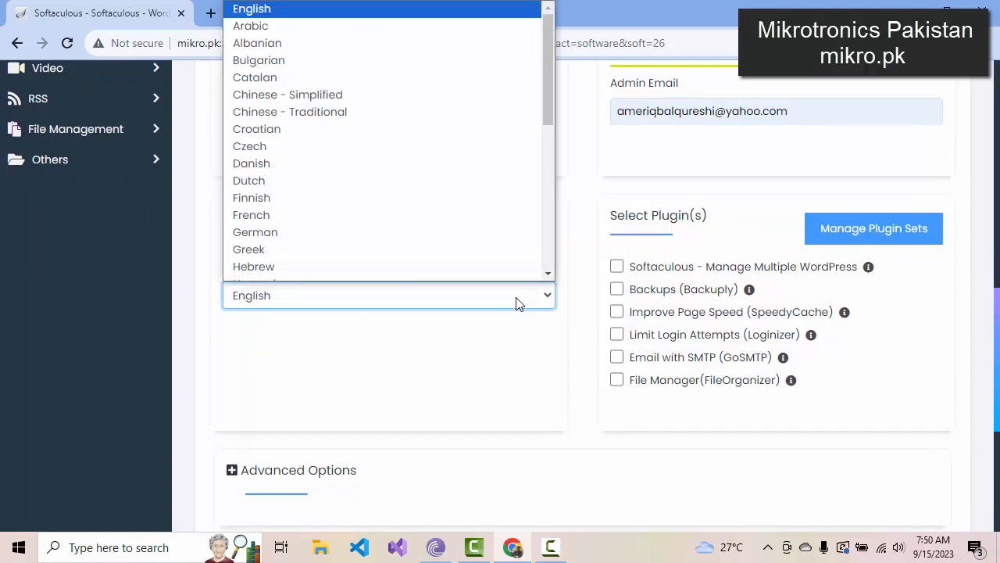
{"action": "left_click", "coordinate": [515, 303]}
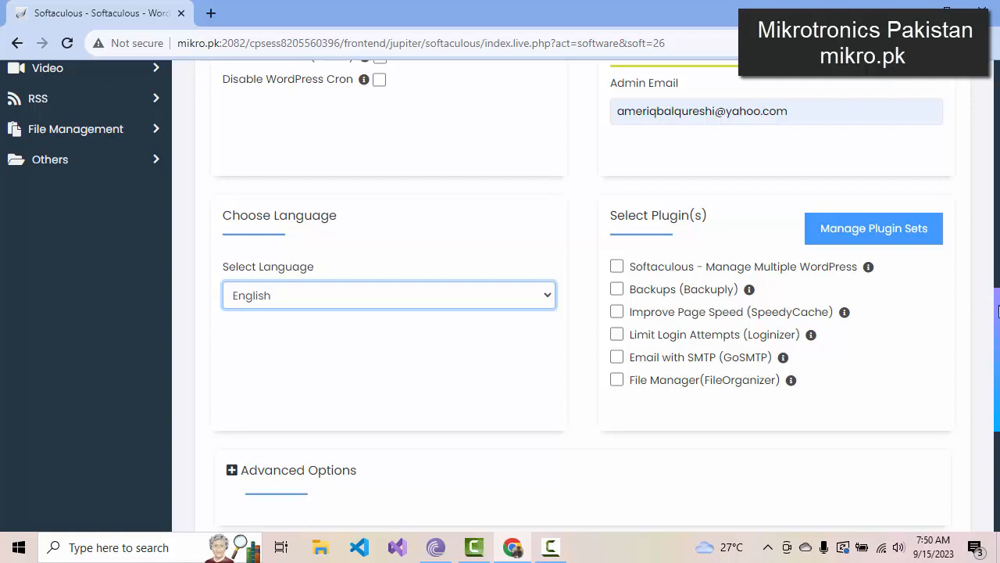
{"action": "scroll", "coordinate": [997, 312], "scroll_direction": "down", "scroll_amount": 4}
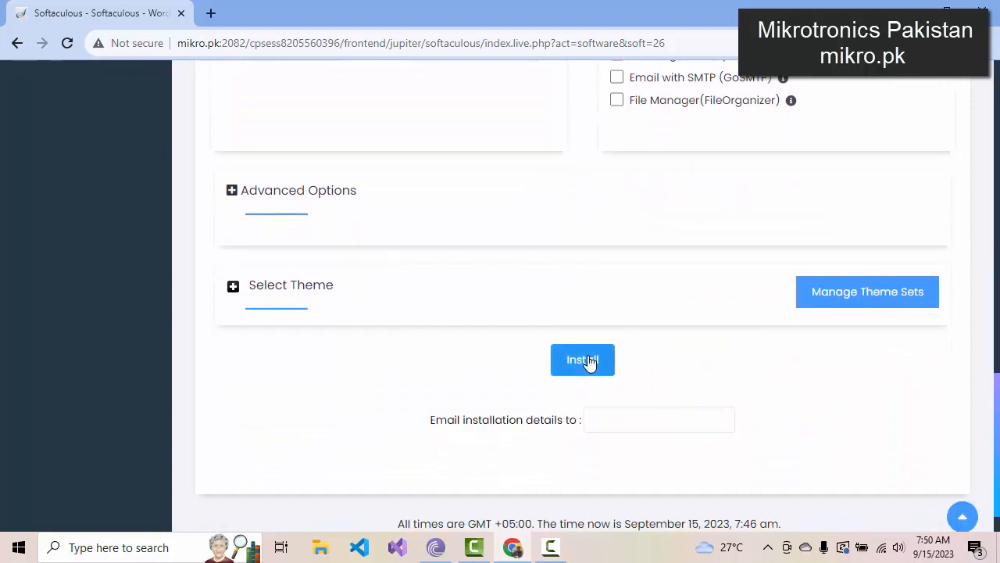
{"action": "left_click", "coordinate": [586, 360]}
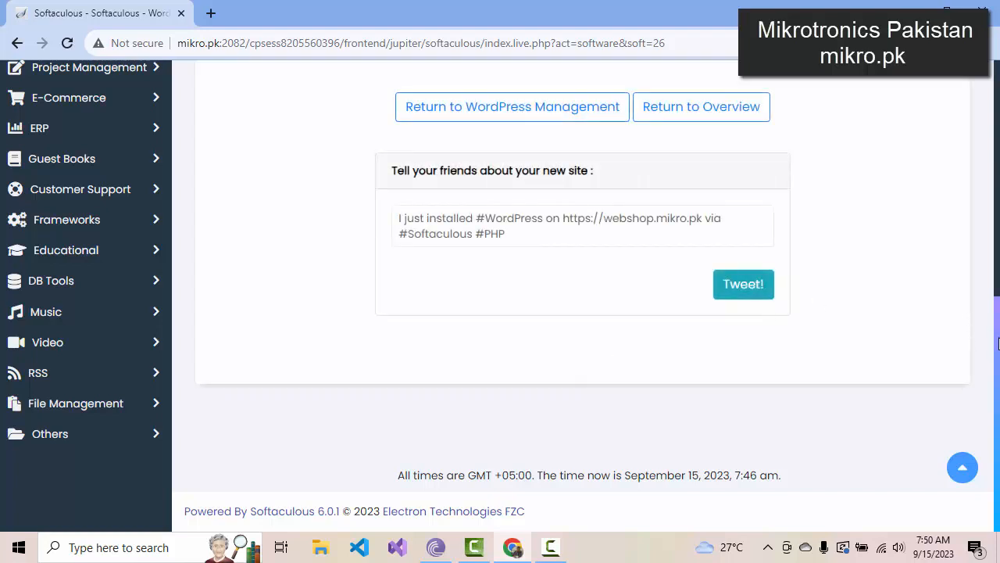
{"action": "left_click_drag", "start_coordinate": [998, 344], "coordinate": [994, 168]}
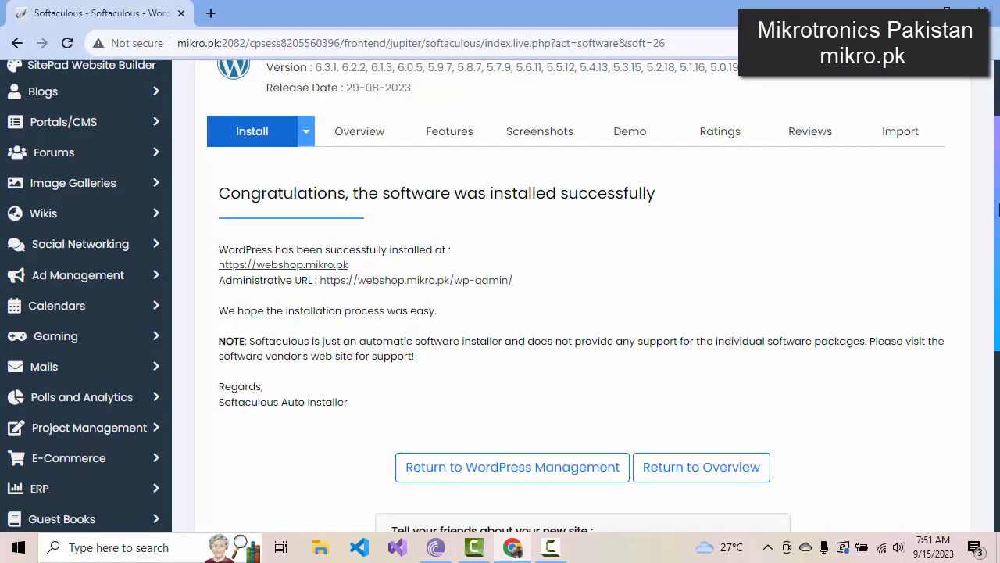
{"action": "scroll", "coordinate": [996, 208], "scroll_direction": "up", "scroll_amount": 2}
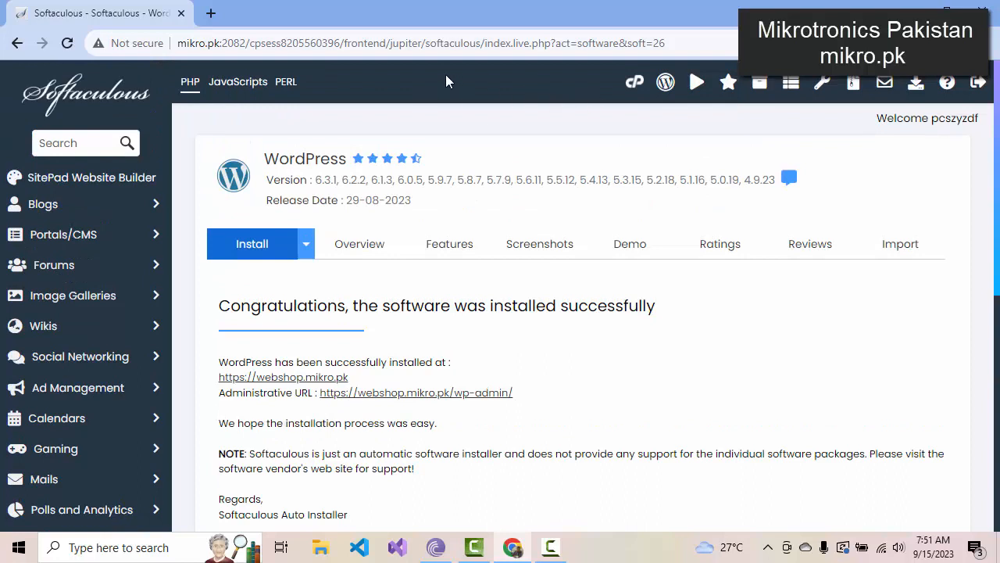
{"action": "left_click", "coordinate": [209, 14]}
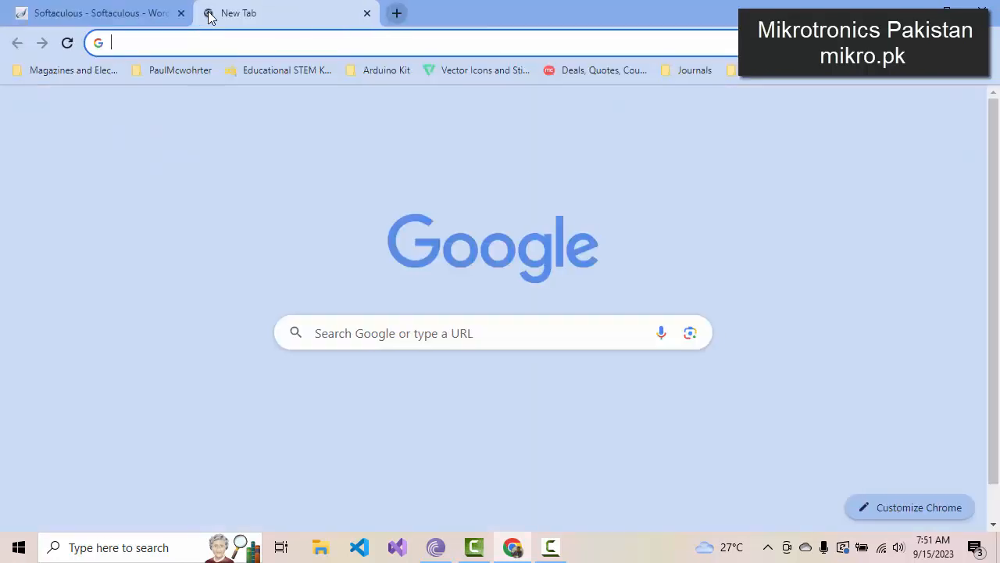
{"action": "type", "text": "htt"}
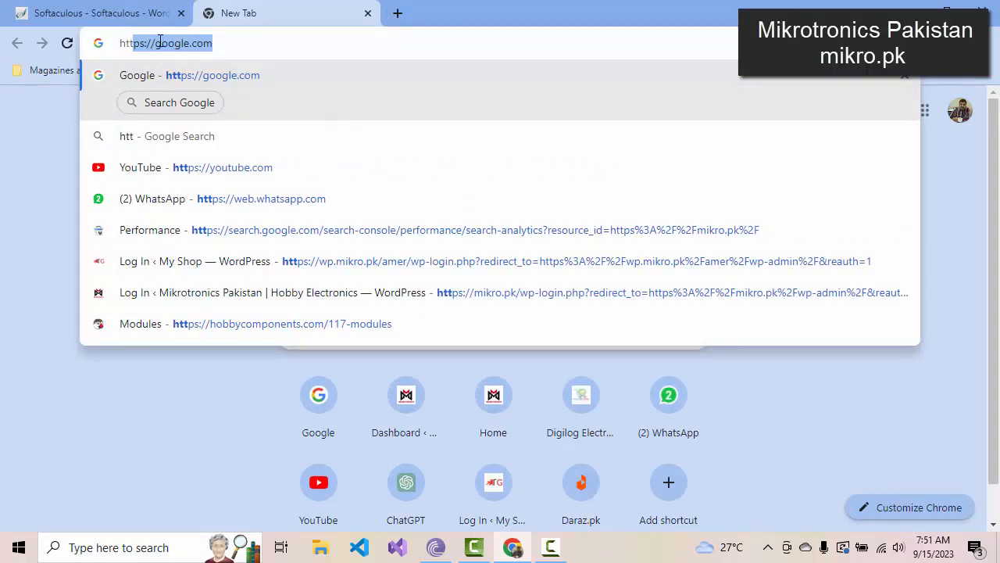
{"action": "type", "text": "p"}
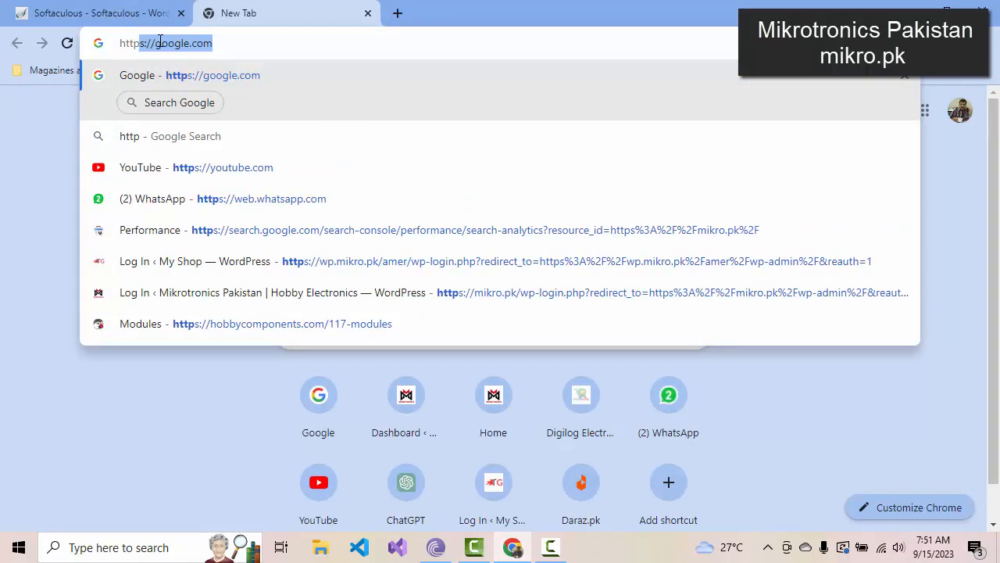
{"action": "type", "text": "s://w"}
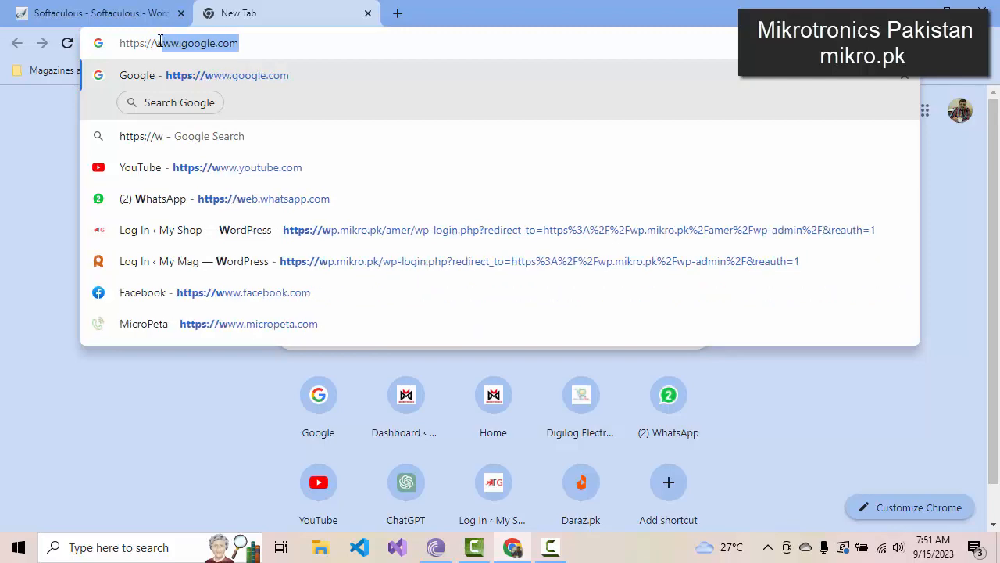
{"action": "type", "text": "ebshop"}
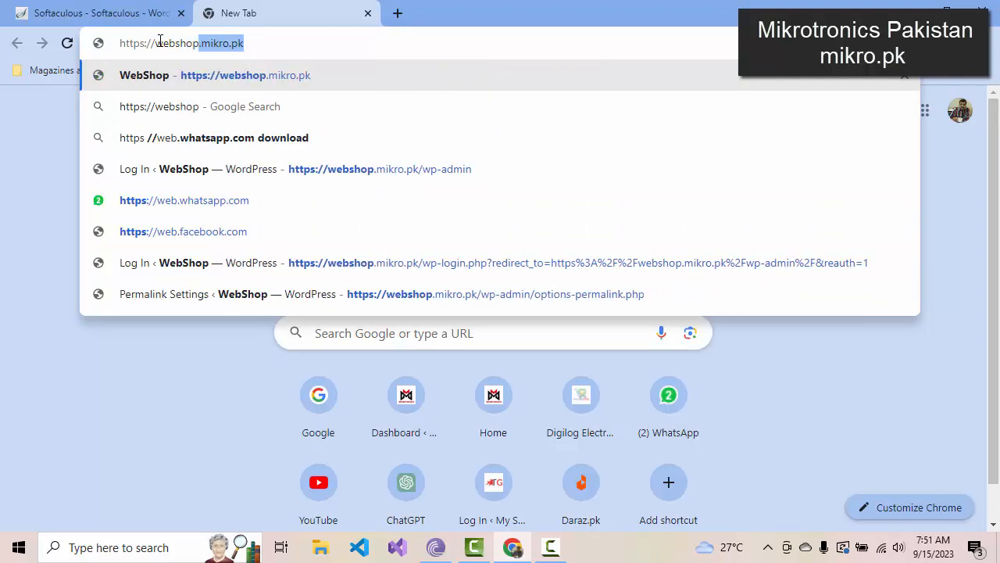
{"action": "type", "text": ".mikro"}
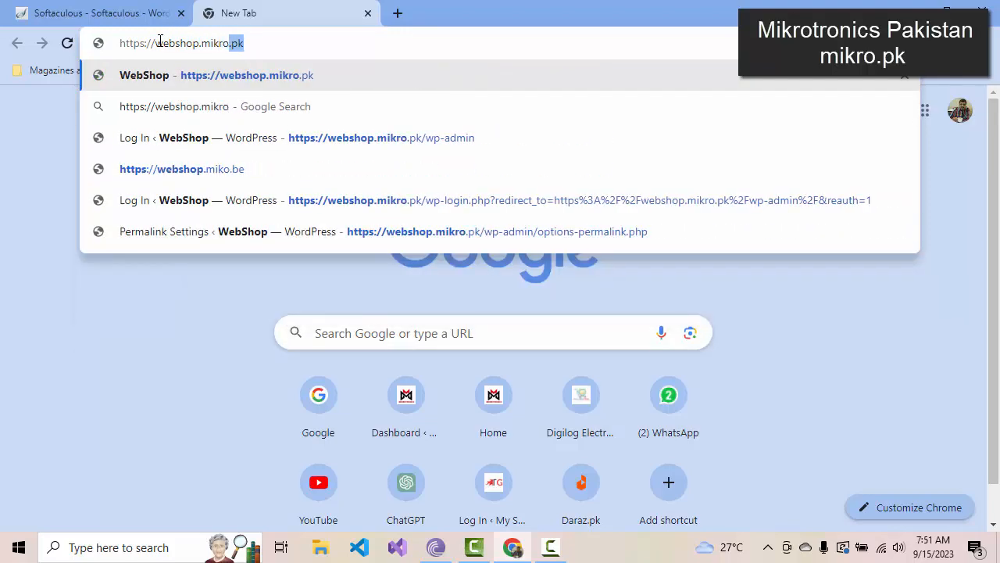
{"action": "type", "text": ".pk"}
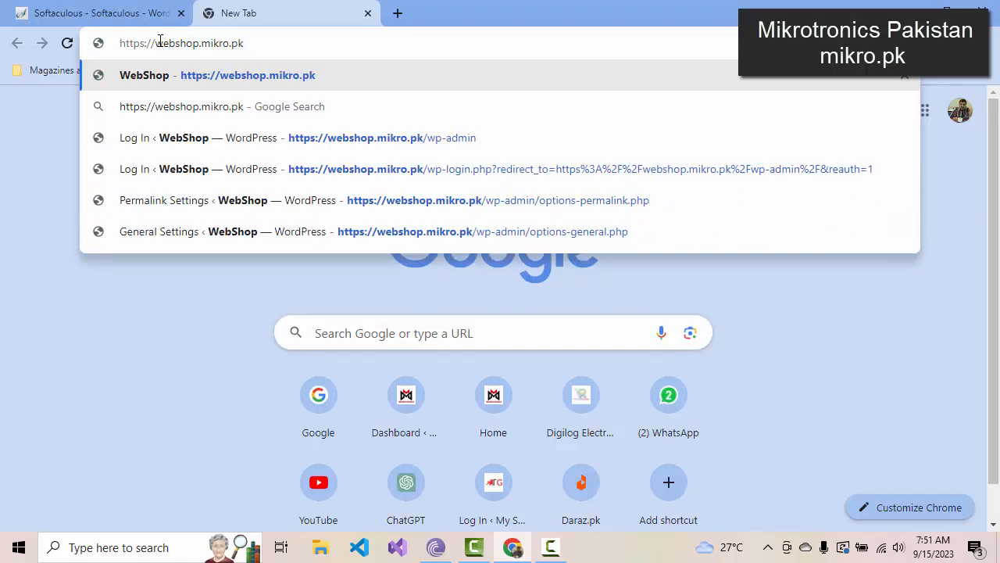
{"action": "key", "text": "Return"}
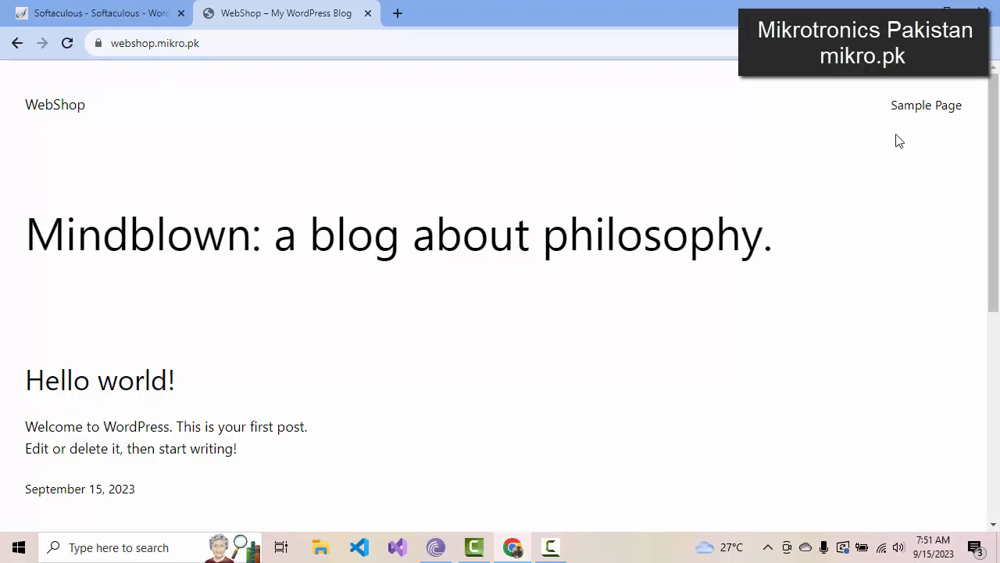
{"action": "left_click_drag", "start_coordinate": [887, 111], "coordinate": [995, 215]}
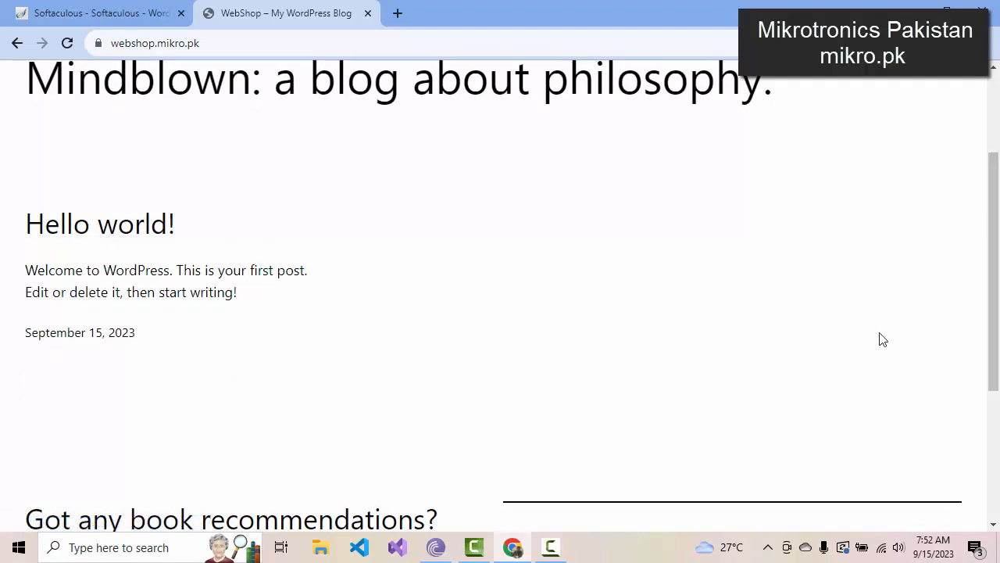
{"action": "left_click_drag", "start_coordinate": [997, 306], "coordinate": [998, 463]}
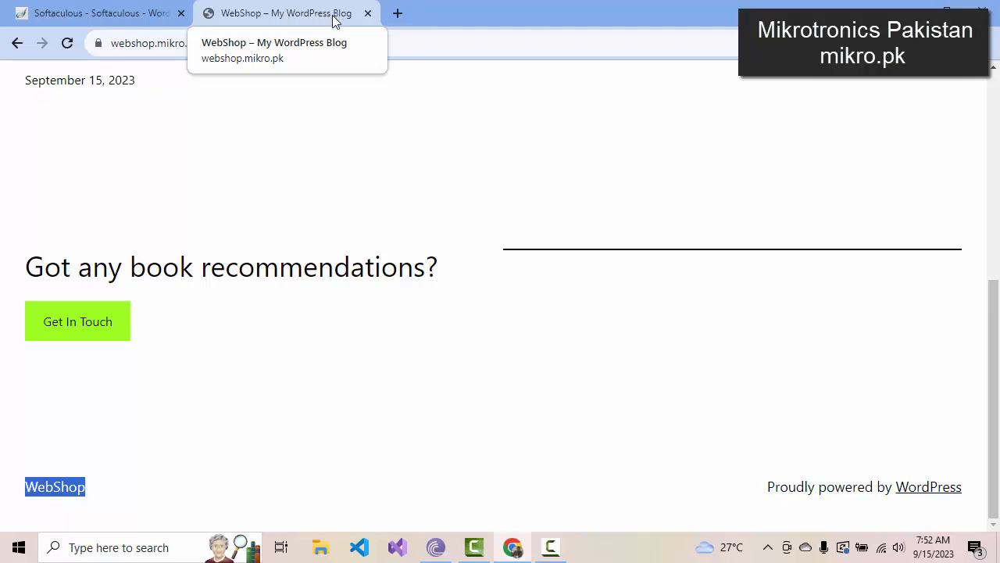
{"action": "left_click", "coordinate": [304, 134]}
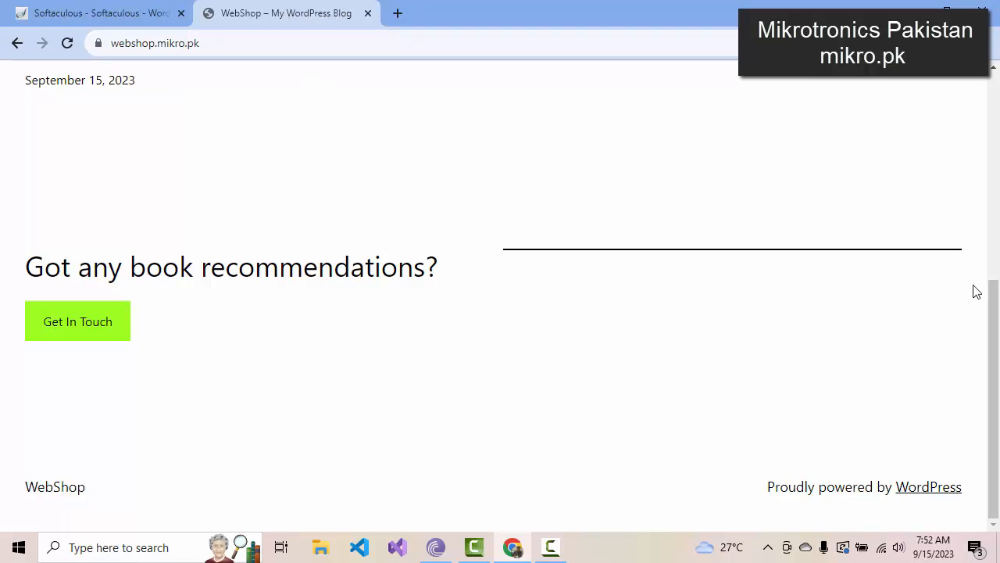
{"action": "left_click_drag", "start_coordinate": [993, 297], "coordinate": [976, 78]}
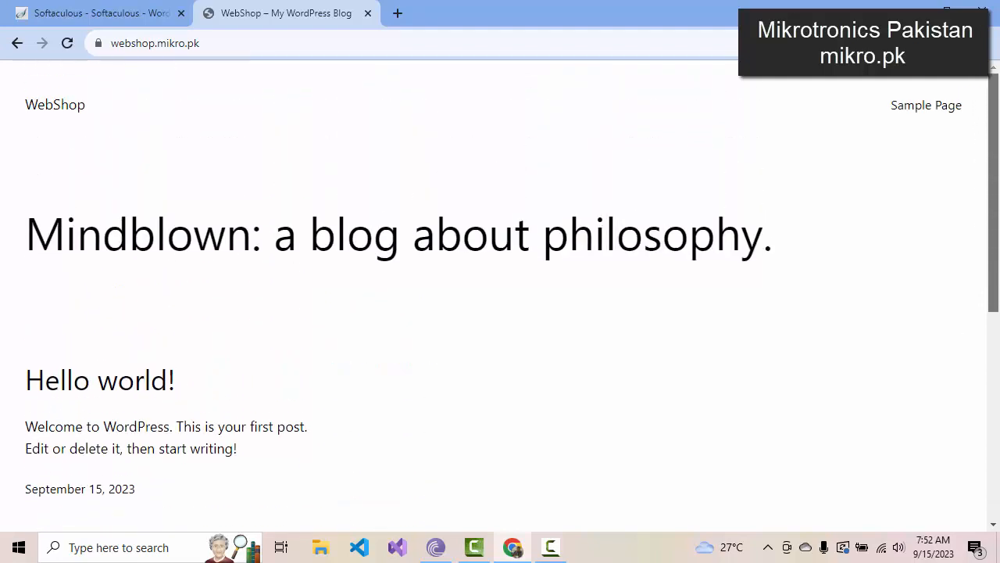
Step: Go to the WordPress login by appending /wp-admin to the site address
{"action": "left_click", "coordinate": [214, 43]}
{"action": "left_click", "coordinate": [236, 43]}
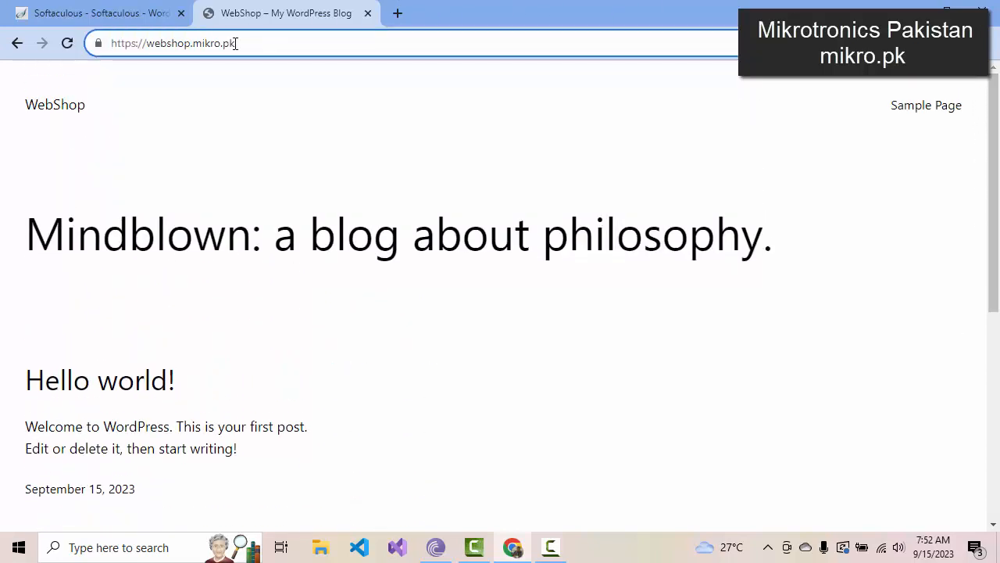
{"action": "type", "text": "/"}
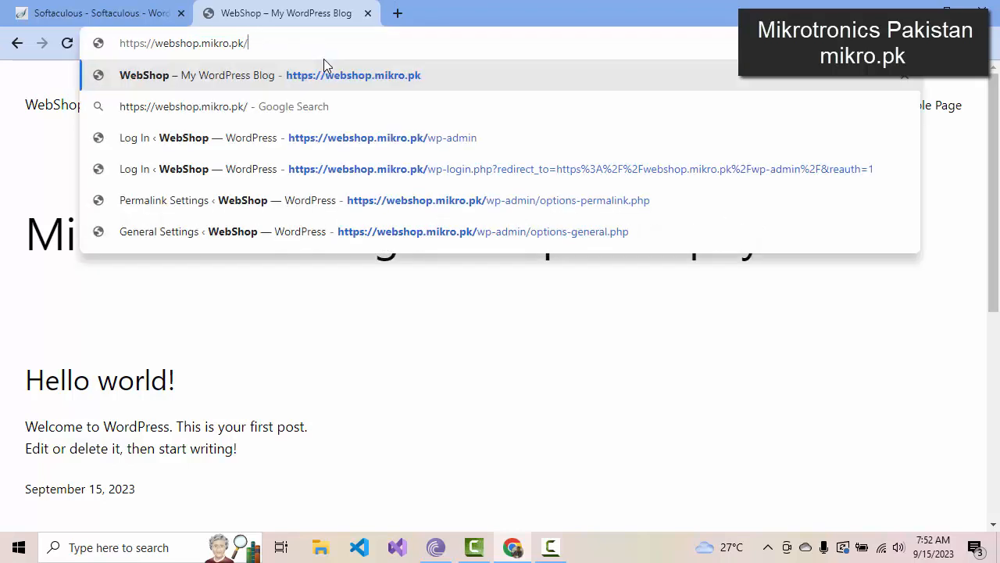
{"action": "type", "text": "wp-admin"}
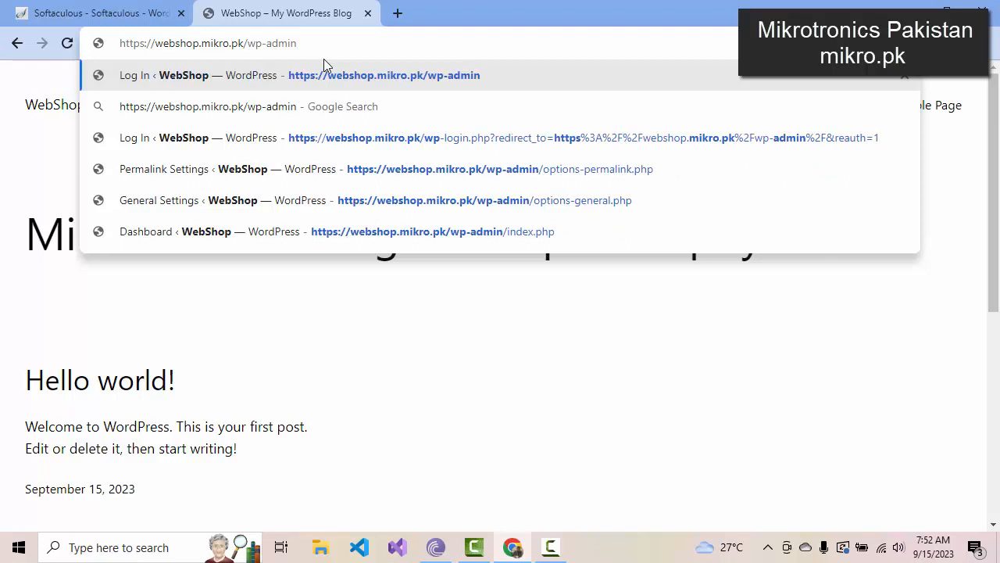
{"action": "key", "text": "Return"}
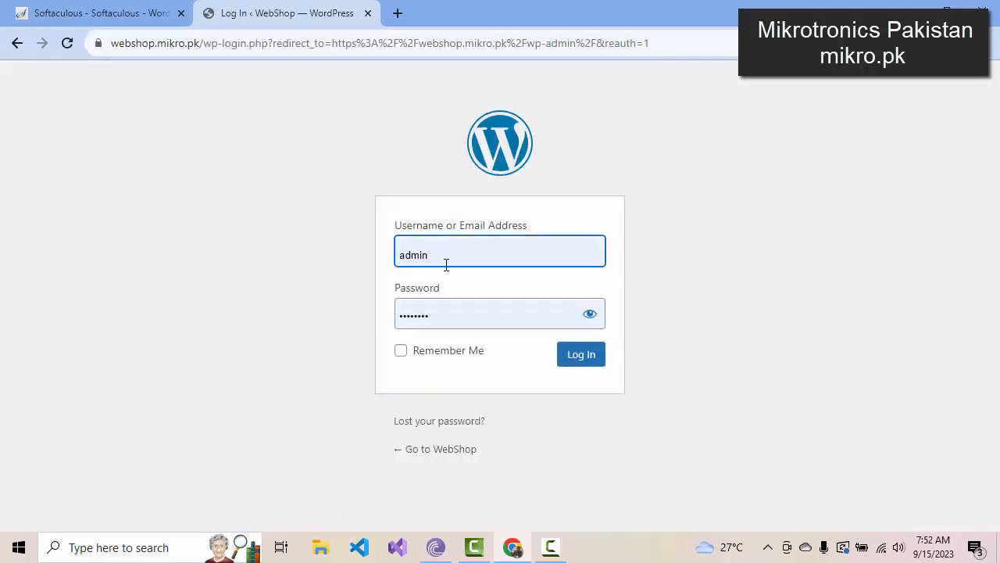
Step: Log in with the admin password, retyping it after the first attempt fails
{"action": "left_click", "coordinate": [467, 316]}
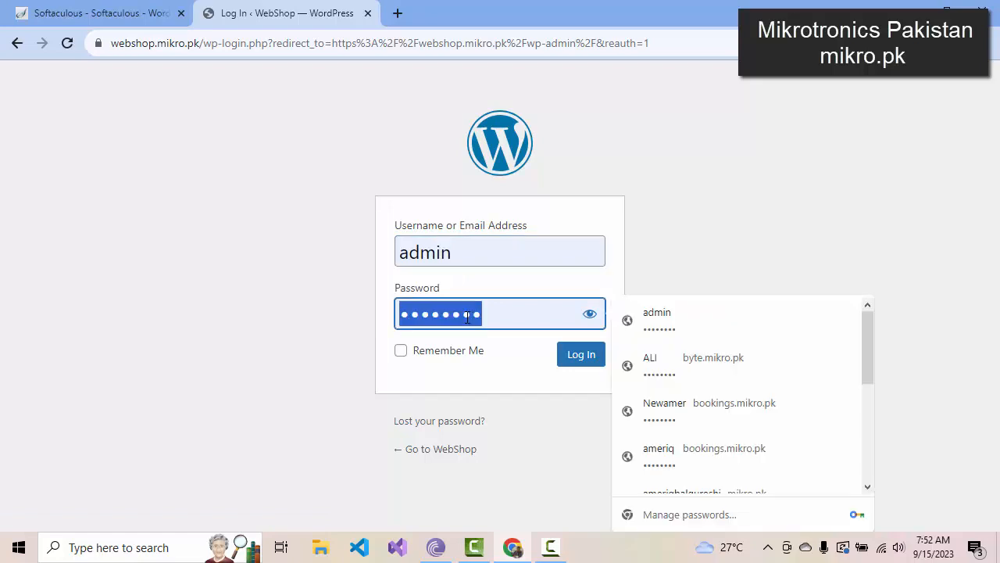
{"action": "type", "text": "****"}
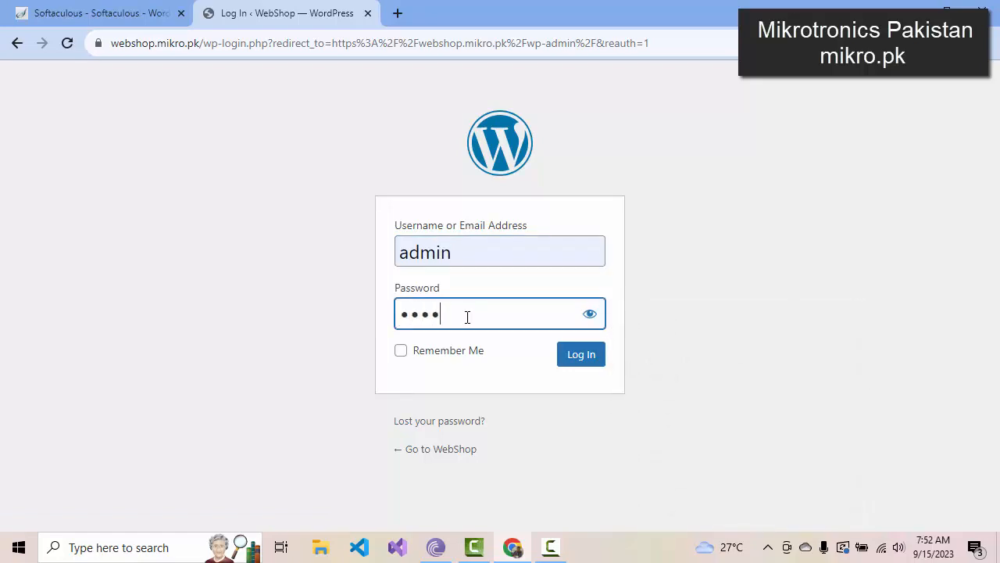
{"action": "type", "text": "***"}
{"action": "left_click", "coordinate": [581, 356]}
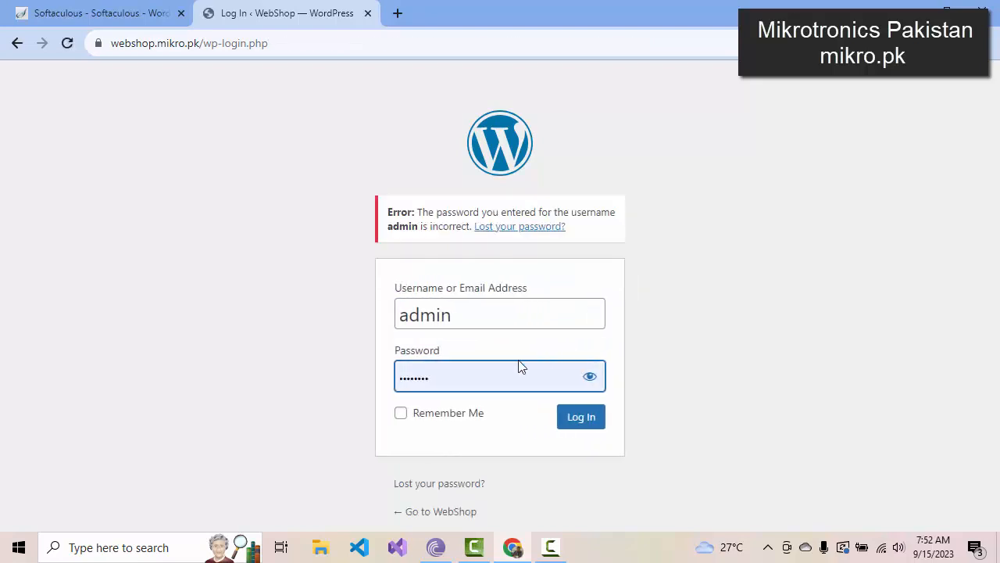
{"action": "double_click", "coordinate": [484, 374]}
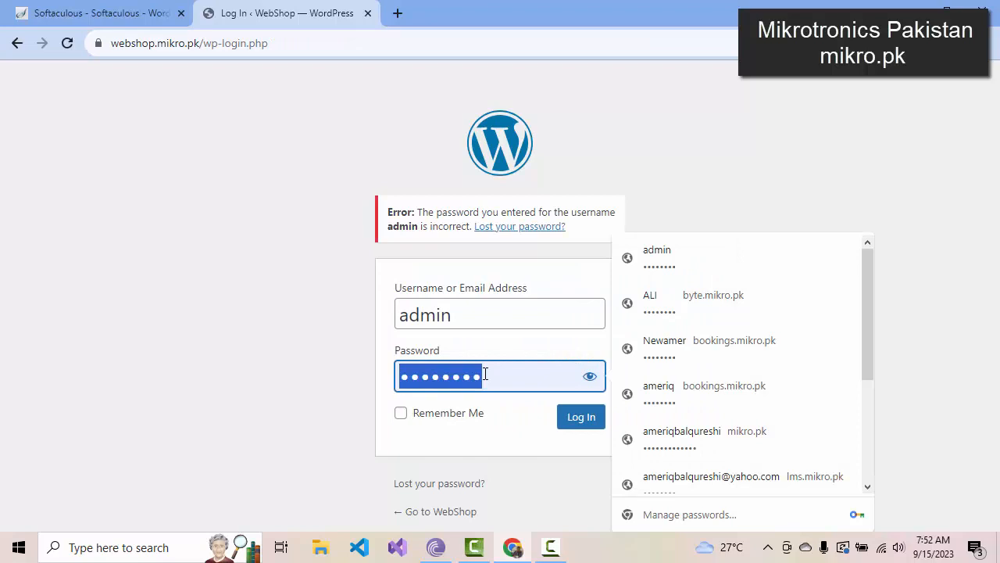
{"action": "type", "text": "*******"}
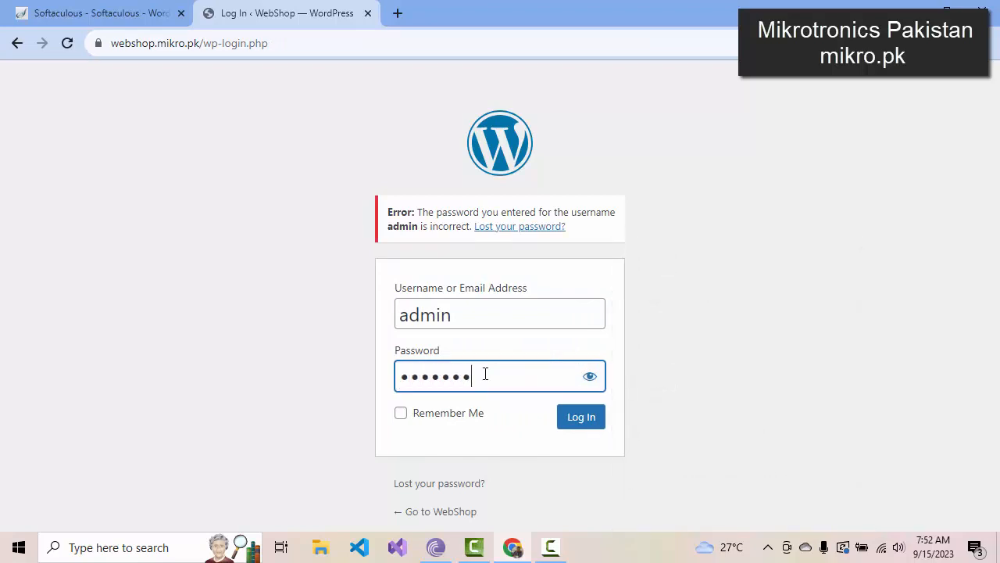
{"action": "left_click", "coordinate": [587, 428]}
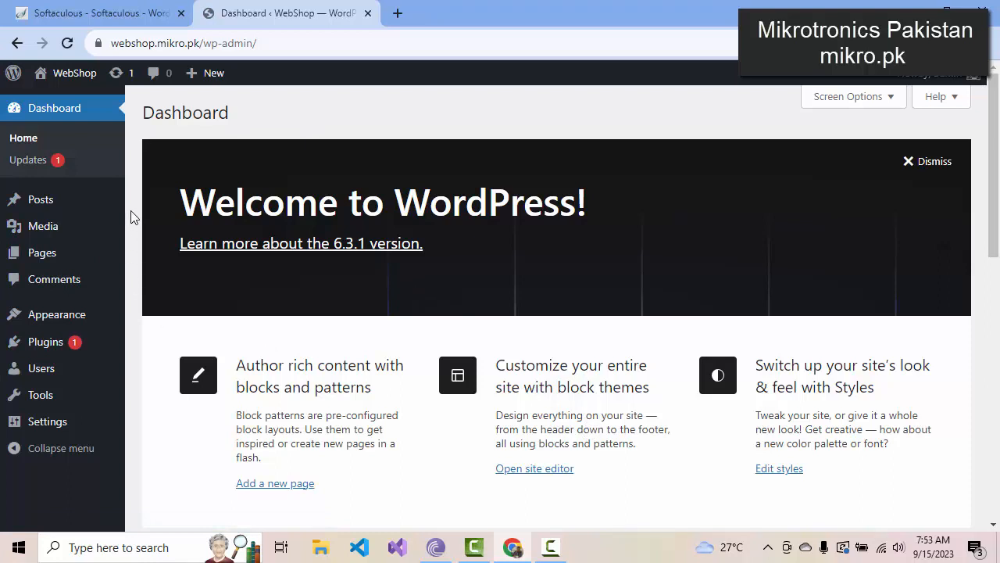
Step: Close the Softaculous tab and view the live WebShop site via Visit Site
{"action": "left_click", "coordinate": [181, 16]}
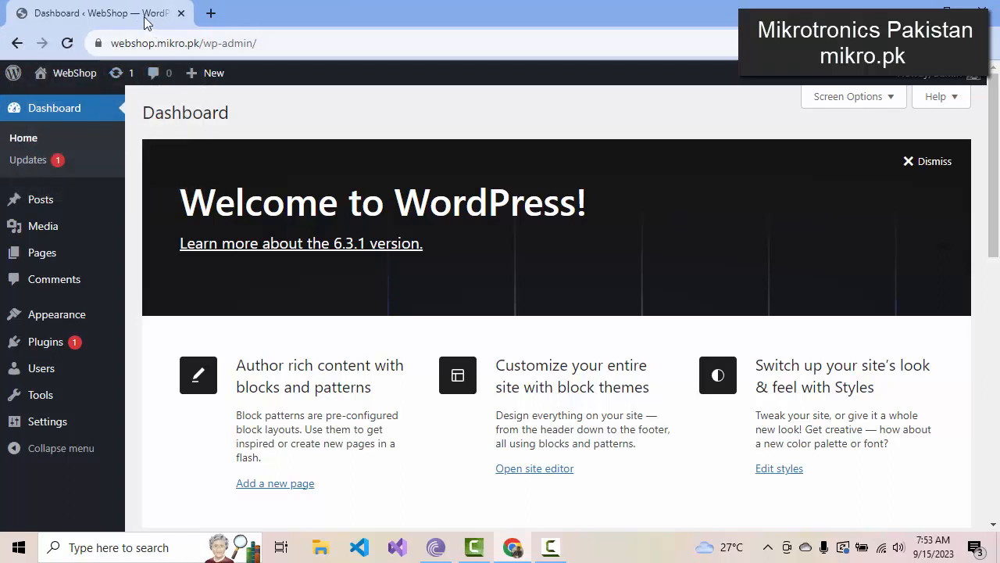
{"action": "mouse_move", "coordinate": [72, 84]}
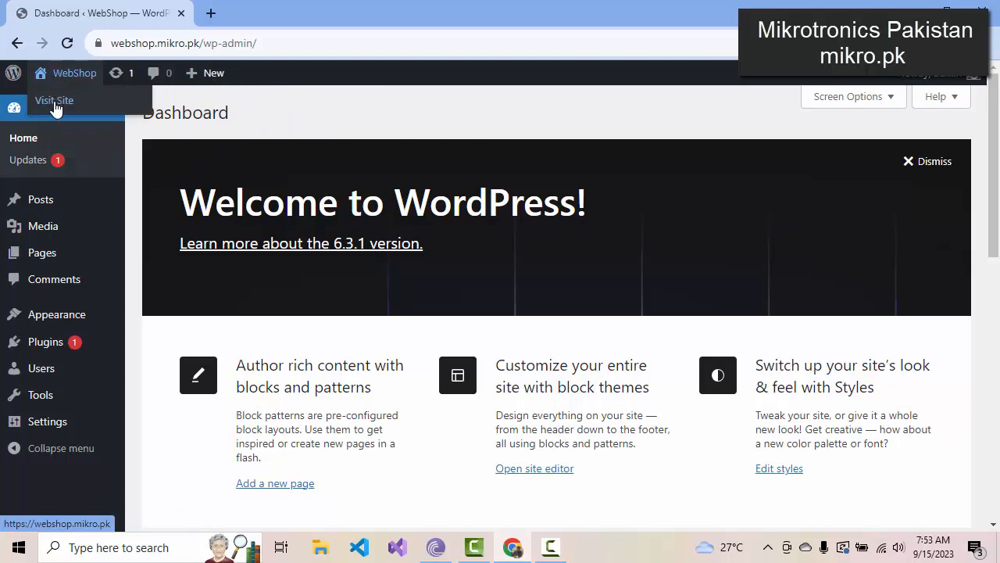
{"action": "left_click", "coordinate": [53, 102]}
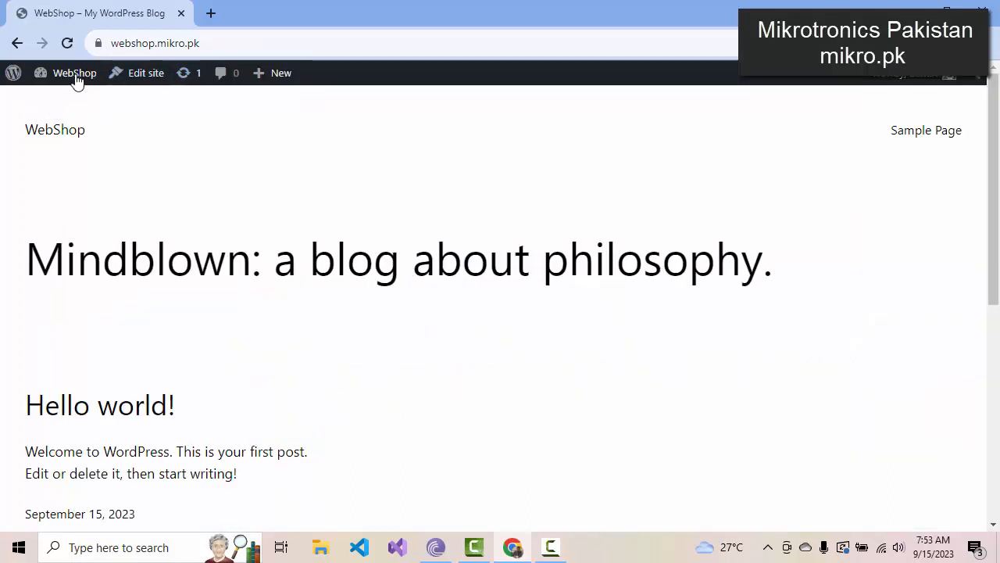
Step: Return to the Dashboard and open Visit Site in a background tab
{"action": "mouse_move", "coordinate": [75, 78]}
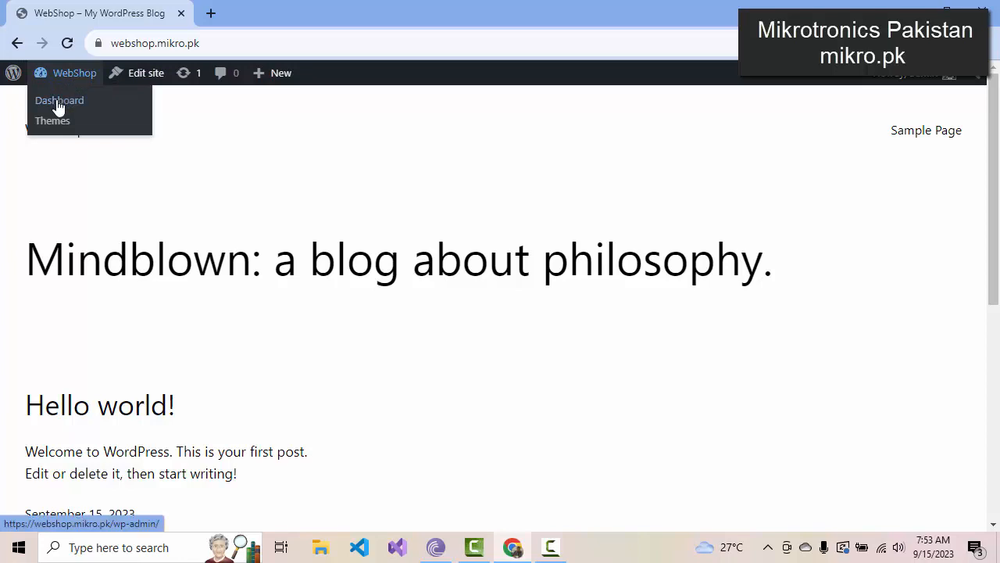
{"action": "left_click", "coordinate": [57, 105]}
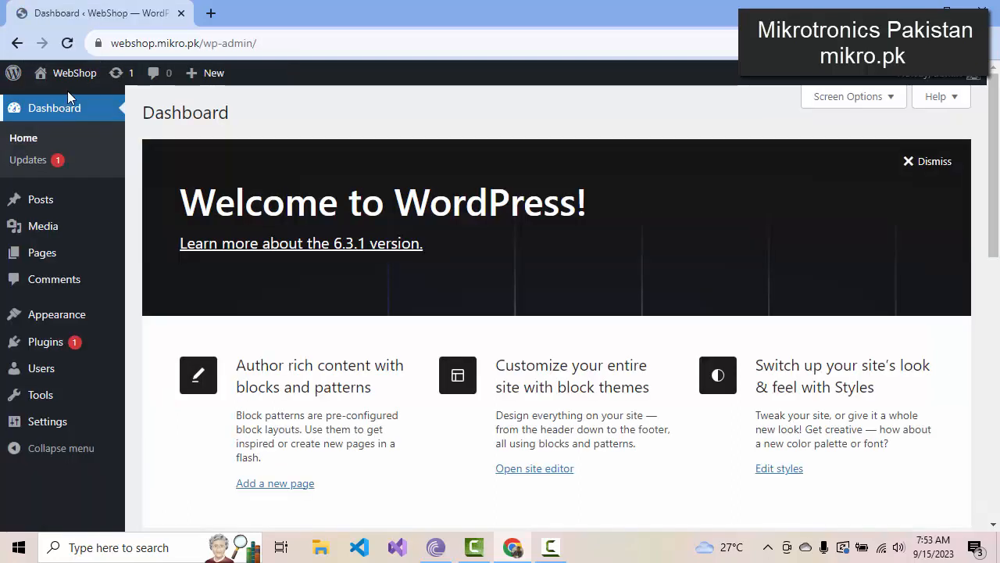
{"action": "mouse_move", "coordinate": [74, 82]}
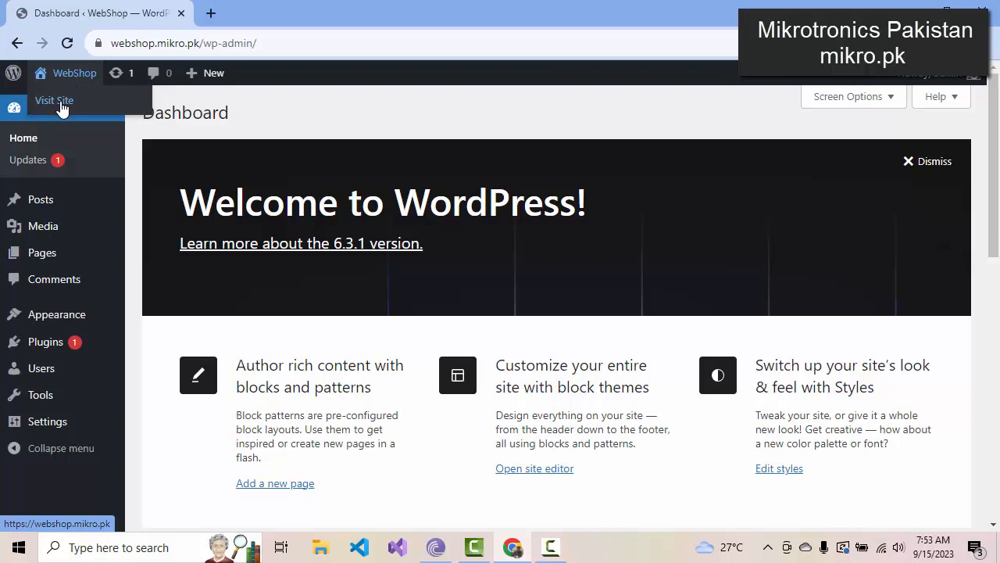
{"action": "middle_click", "coordinate": [62, 109]}
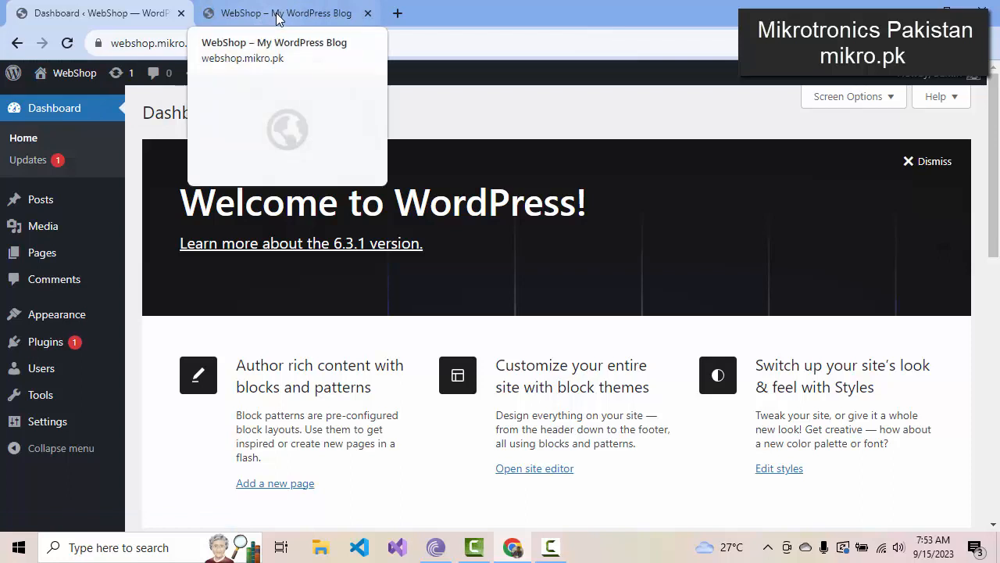
Step: Switch back and forth between the live front-page tab and the admin Dashboard tab
{"action": "left_click", "coordinate": [278, 13]}
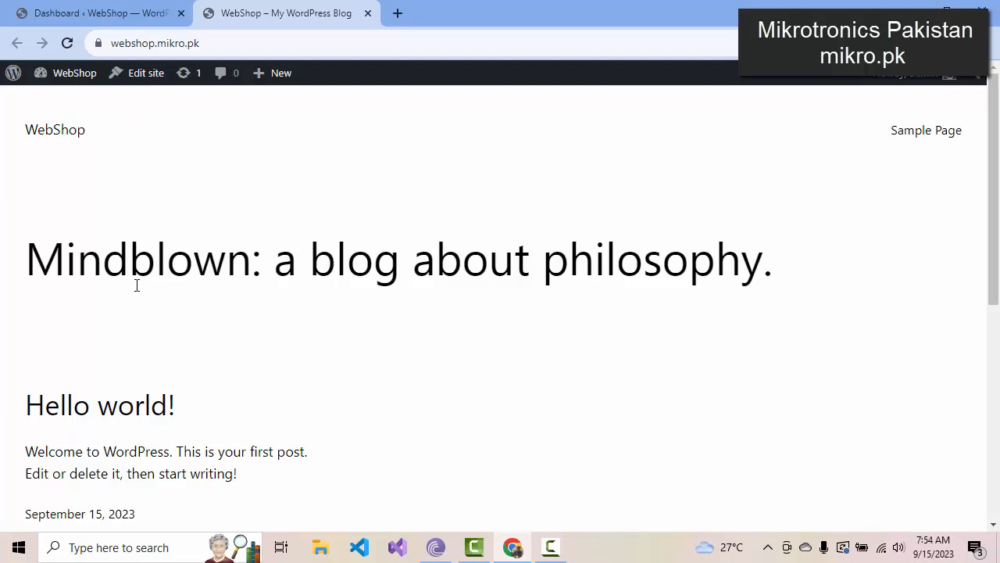
{"action": "left_click", "coordinate": [114, 11]}
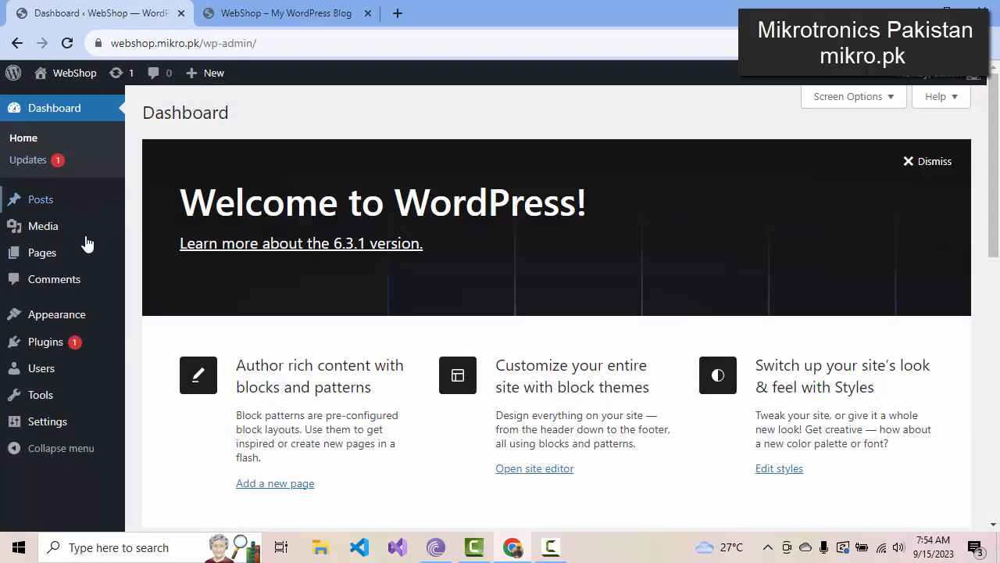
{"action": "mouse_move", "coordinate": [107, 310]}
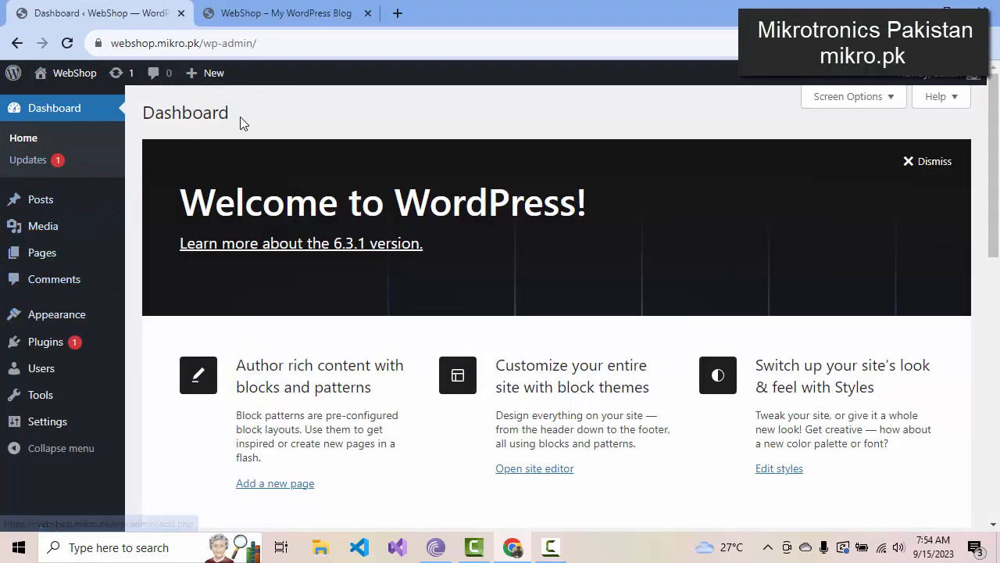
{"action": "left_click", "coordinate": [239, 11]}
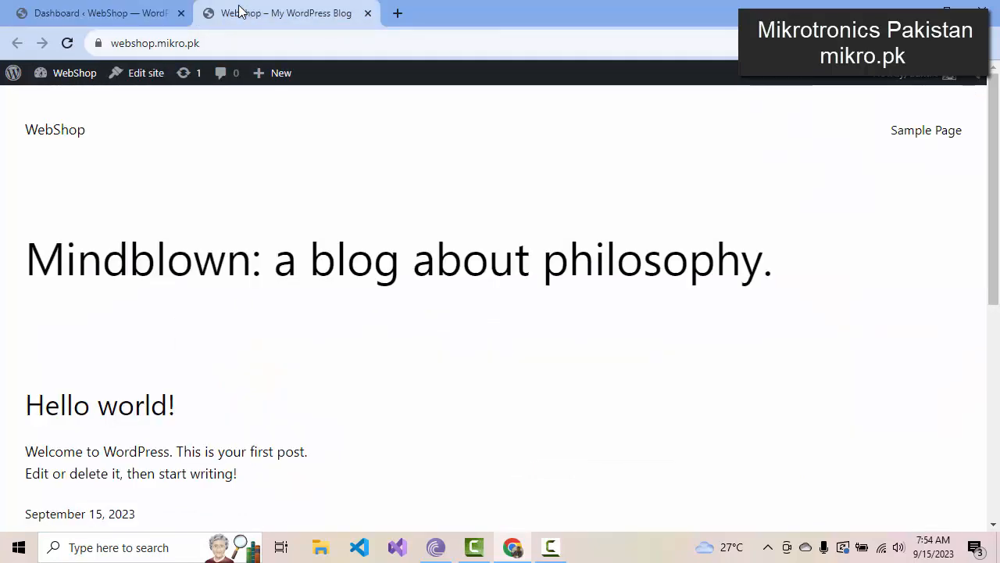
{"action": "left_click", "coordinate": [134, 11]}
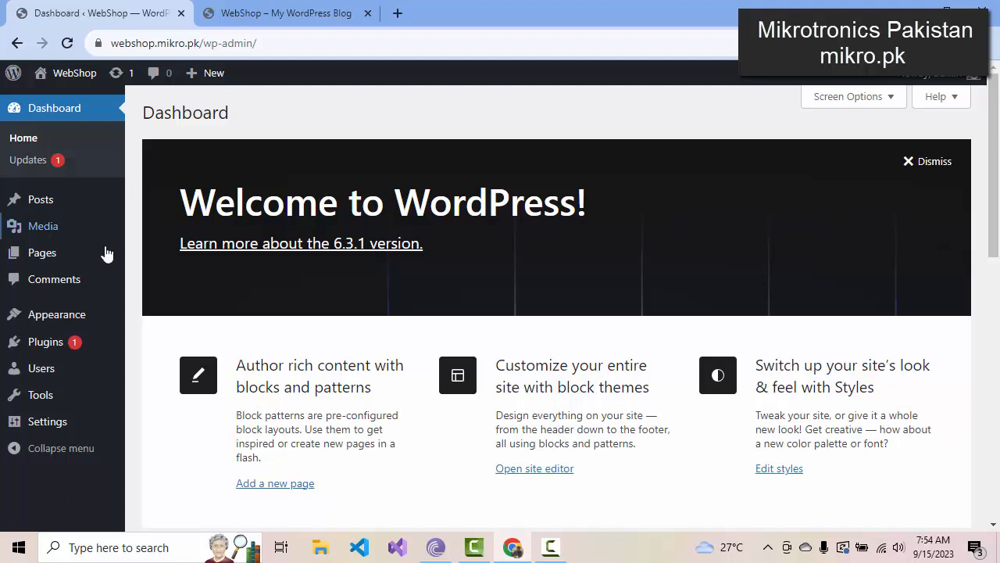
Step: Open the WebShop Sample Page, then return to the Dashboard tab
{"action": "mouse_move", "coordinate": [56, 426]}
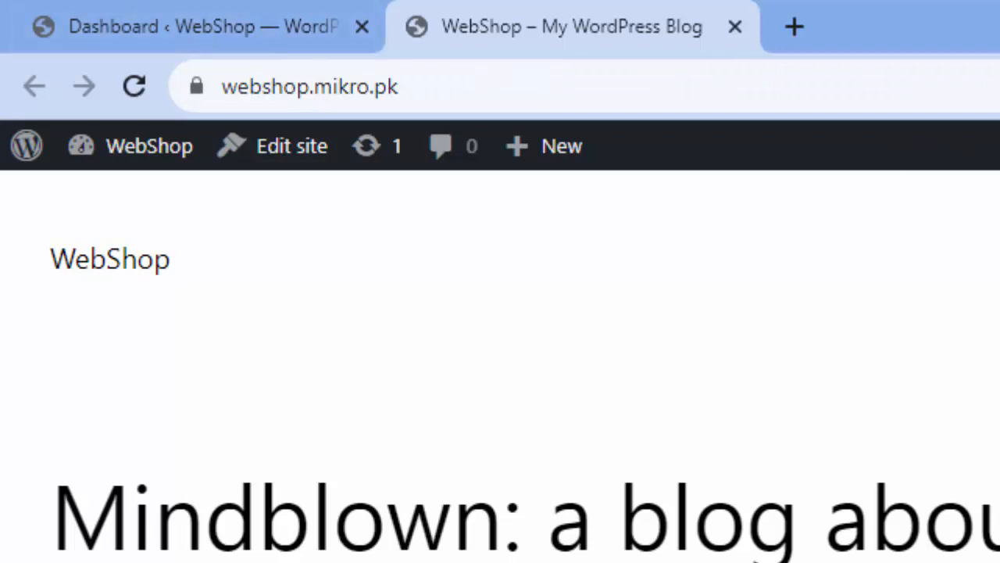
{"action": "left_click", "coordinate": [999, 259]}
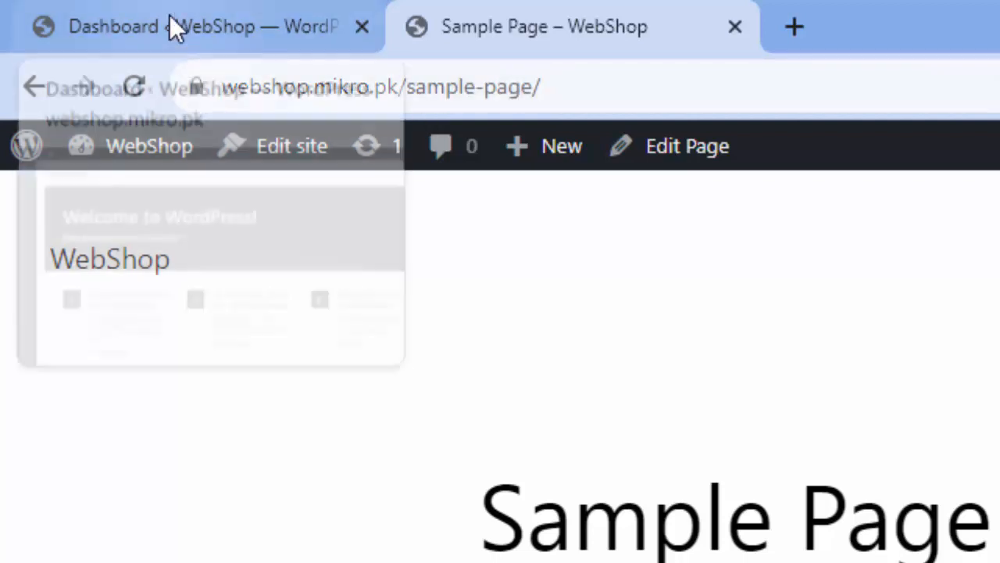
{"action": "left_click", "coordinate": [175, 28]}
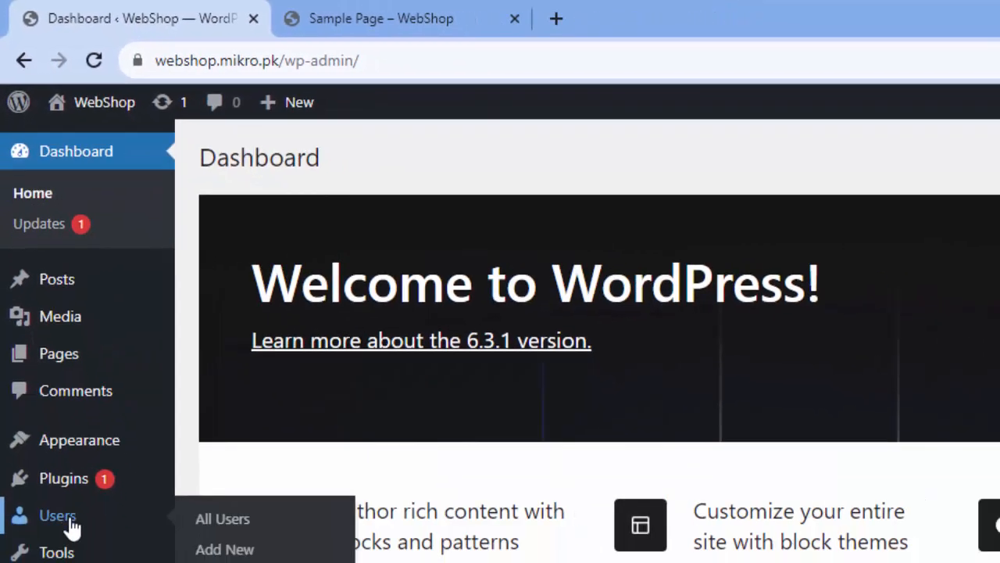
Step: After trying the other permalink options, select Post name (/%postname%/) and save the permalink settings
{"action": "mouse_move", "coordinate": [49, 419]}
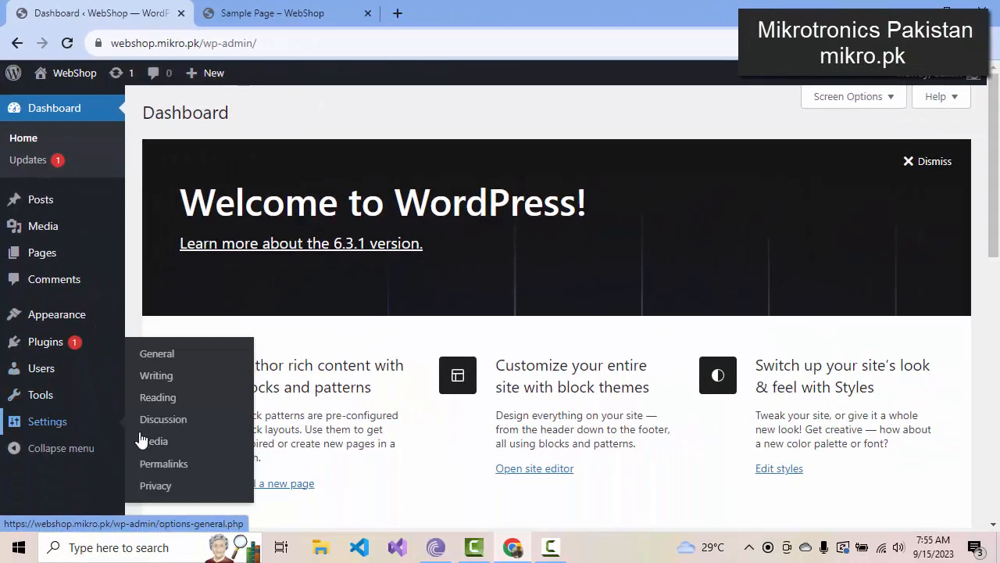
{"action": "left_click", "coordinate": [164, 464]}
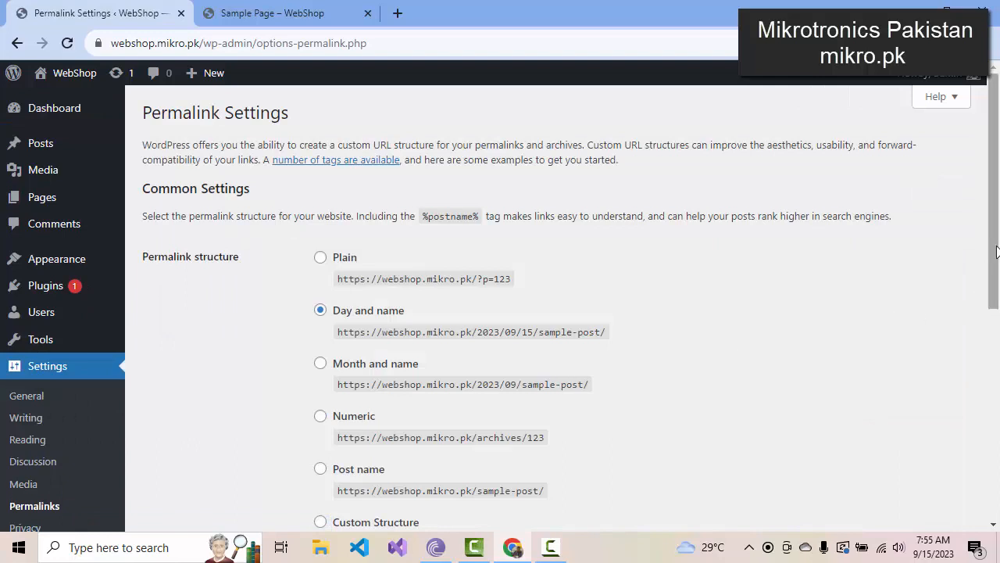
{"action": "left_click_drag", "start_coordinate": [994, 250], "coordinate": [994, 327]}
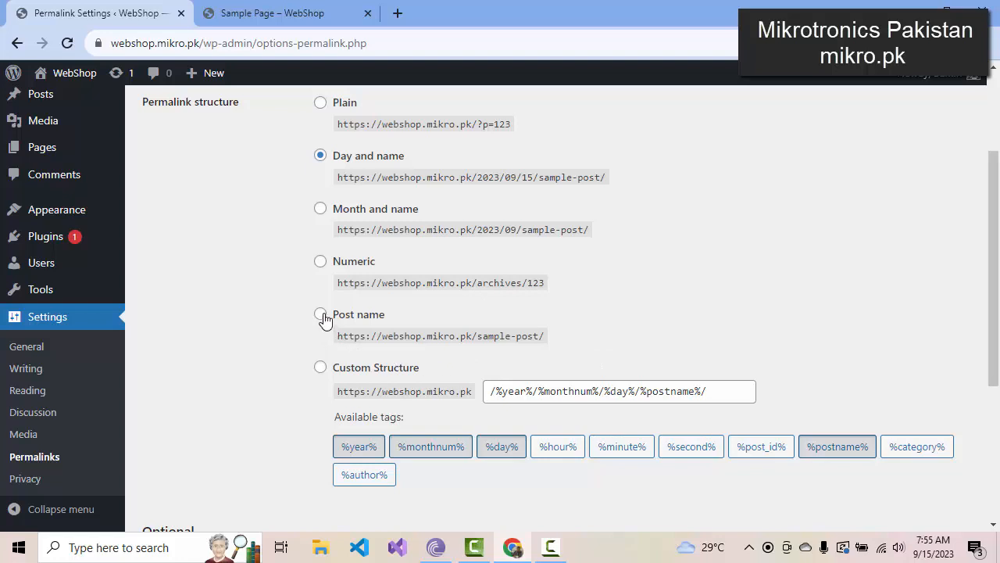
{"action": "left_click", "coordinate": [320, 103]}
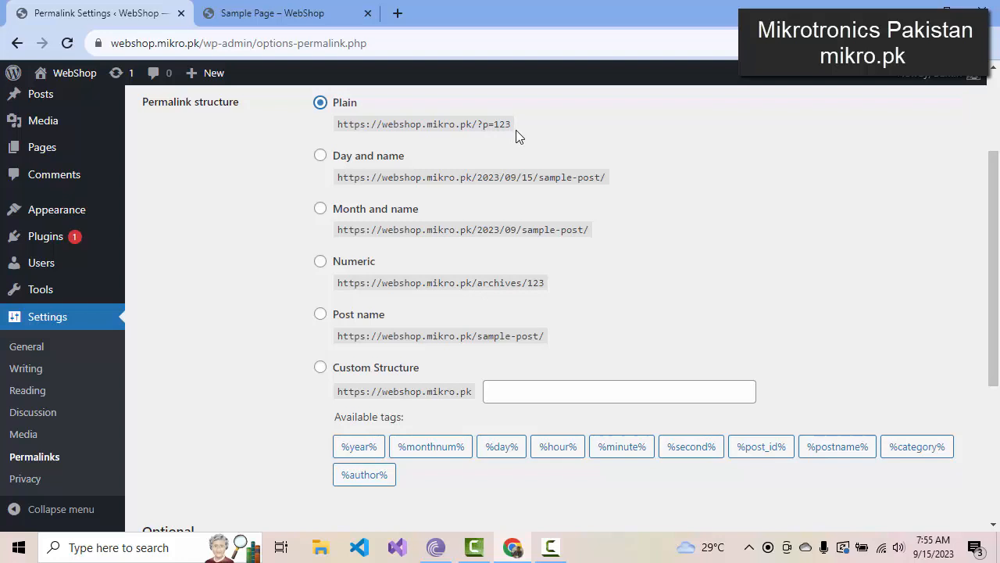
{"action": "left_click", "coordinate": [321, 159]}
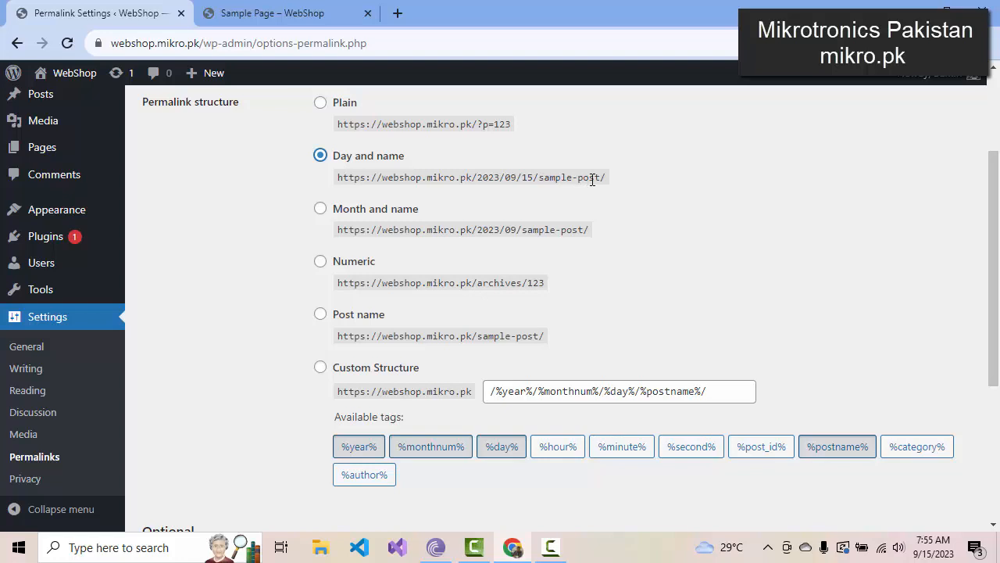
{"action": "left_click", "coordinate": [324, 210]}
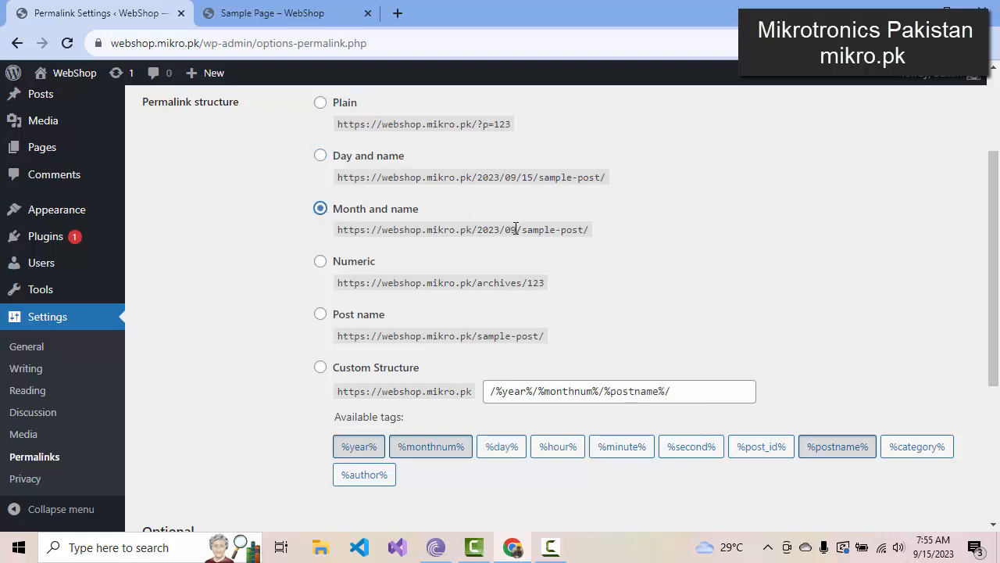
{"action": "left_click", "coordinate": [321, 268]}
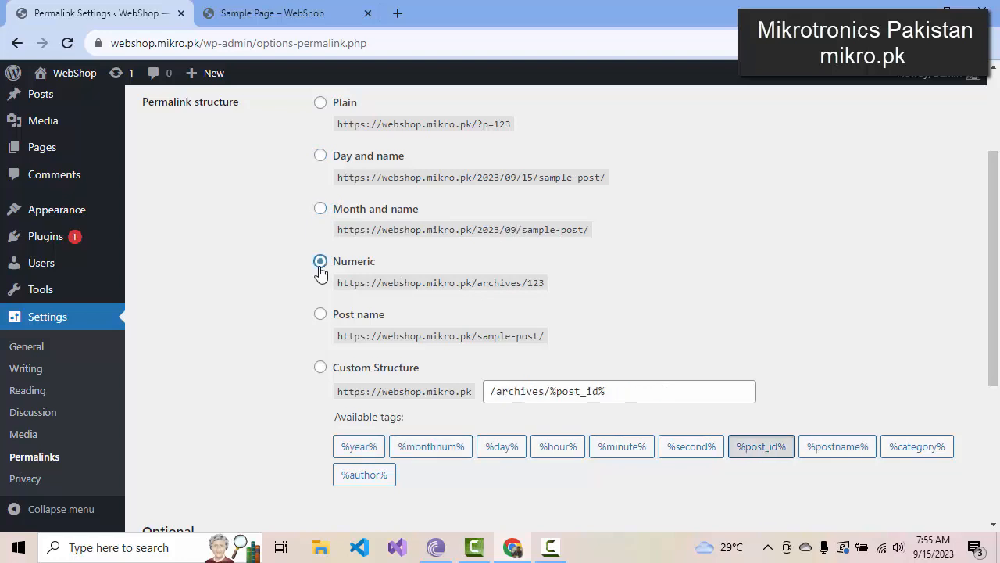
{"action": "left_click", "coordinate": [322, 320]}
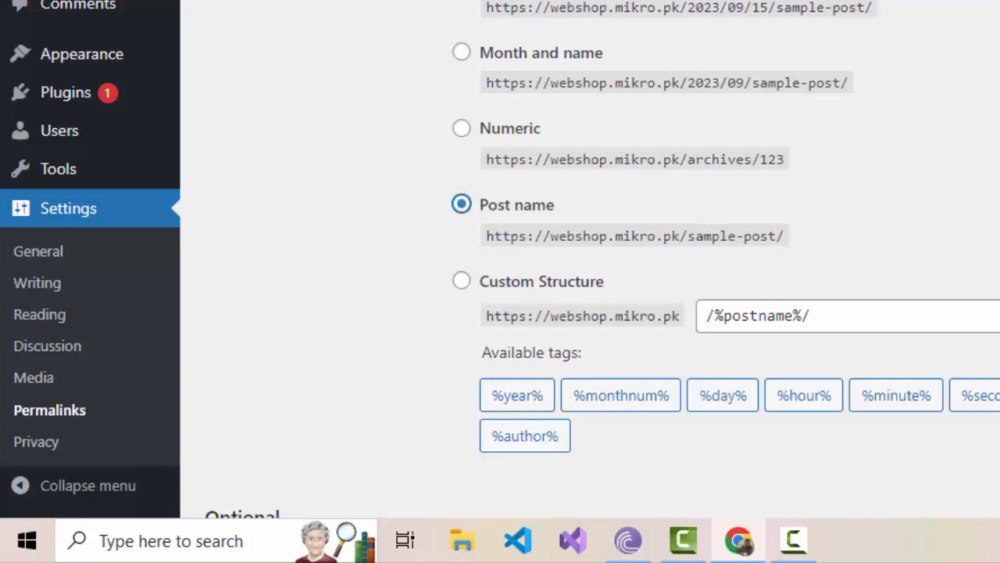
{"action": "scroll", "coordinate": [590, 262], "scroll_direction": "down", "scroll_amount": 5}
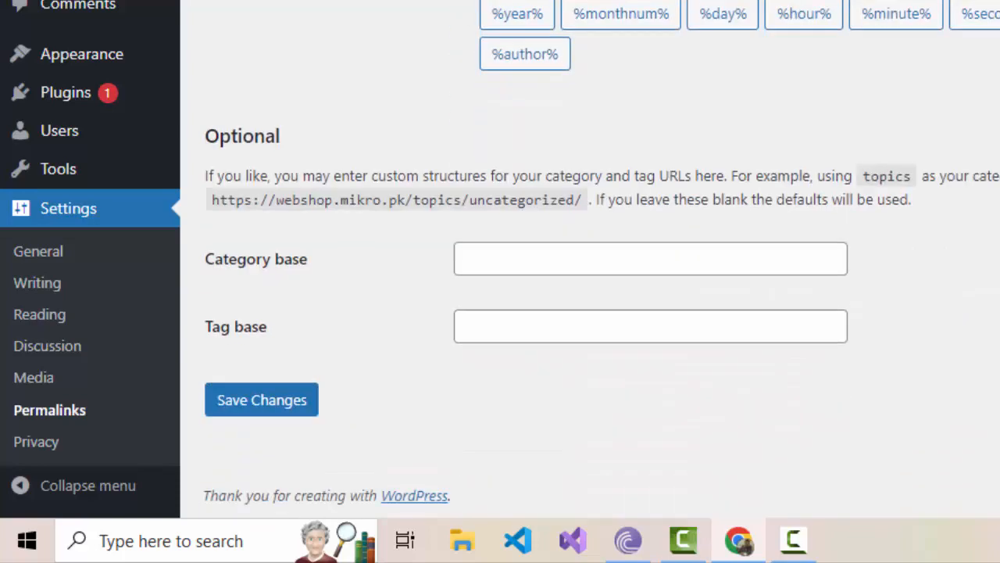
{"action": "left_click", "coordinate": [250, 405]}
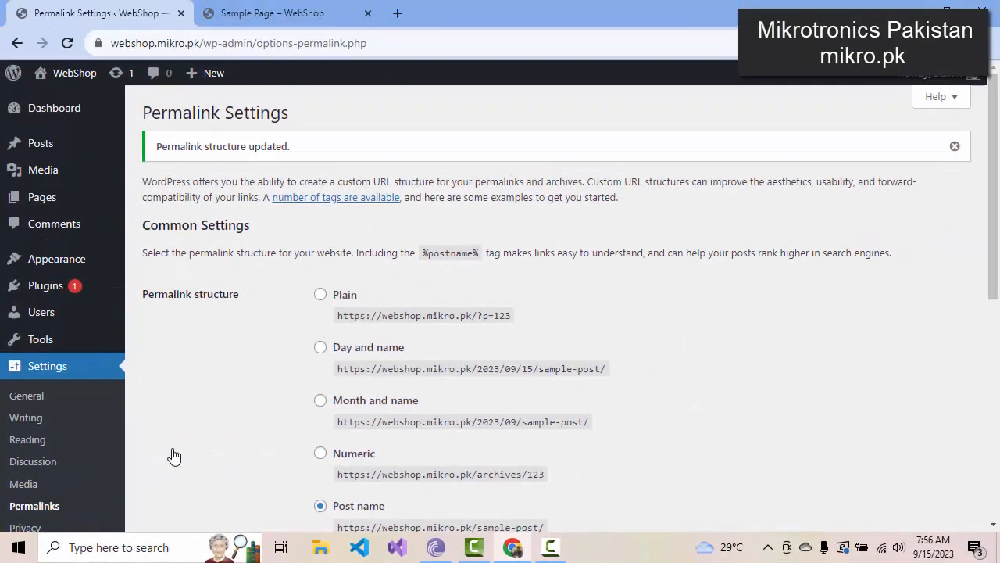
Step: In General Settings, replace the tagline 'My WordPress Blog' with 'My Personal Store'
{"action": "left_click", "coordinate": [27, 396]}
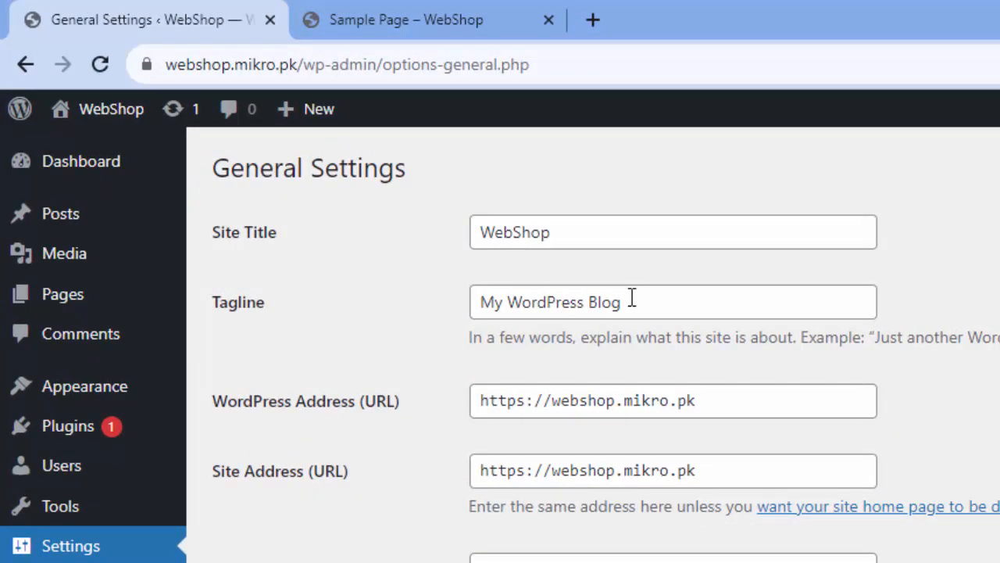
{"action": "triple_click", "coordinate": [632, 302]}
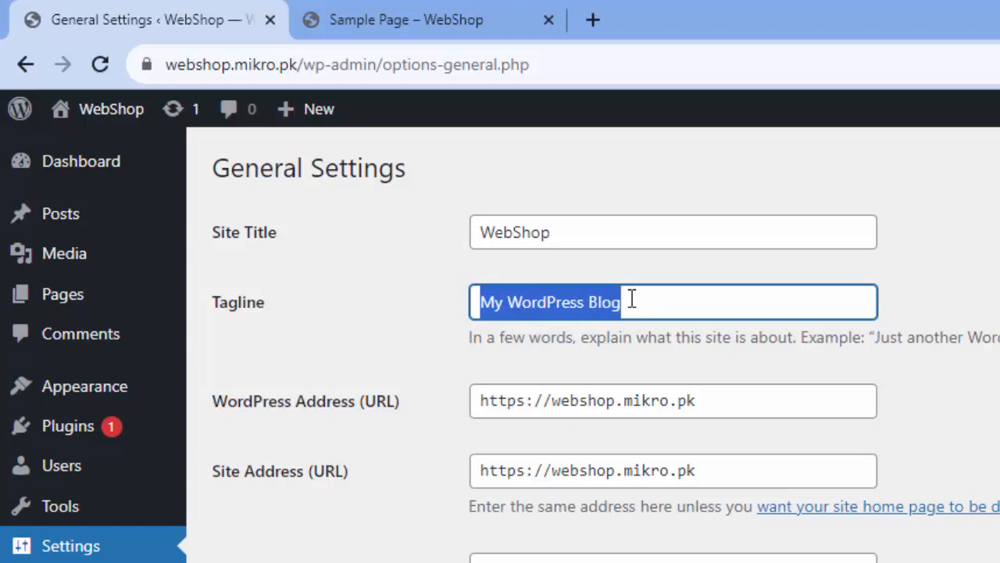
{"action": "type", "text": "My Perso"}
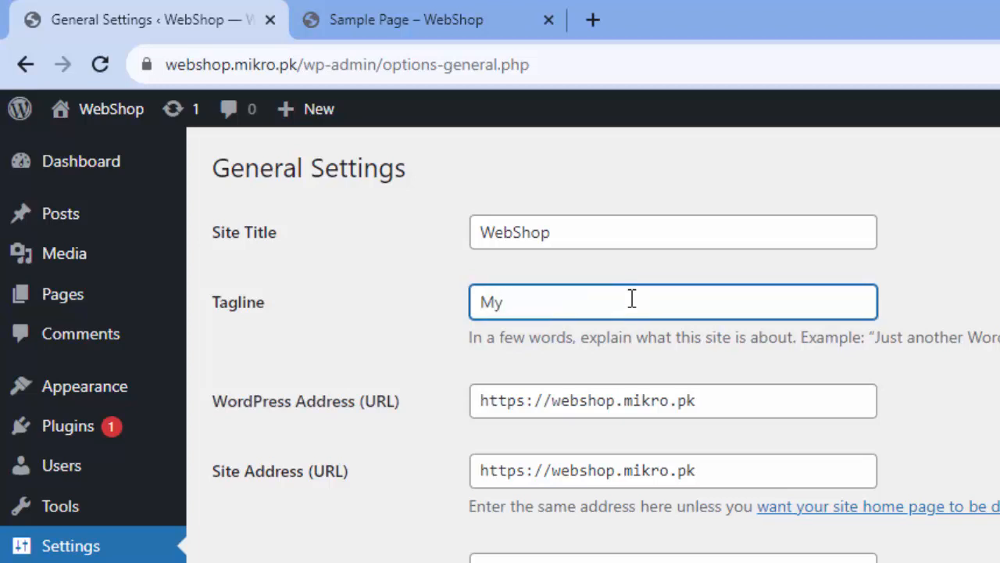
{"action": "type", "text": "nal Store"}
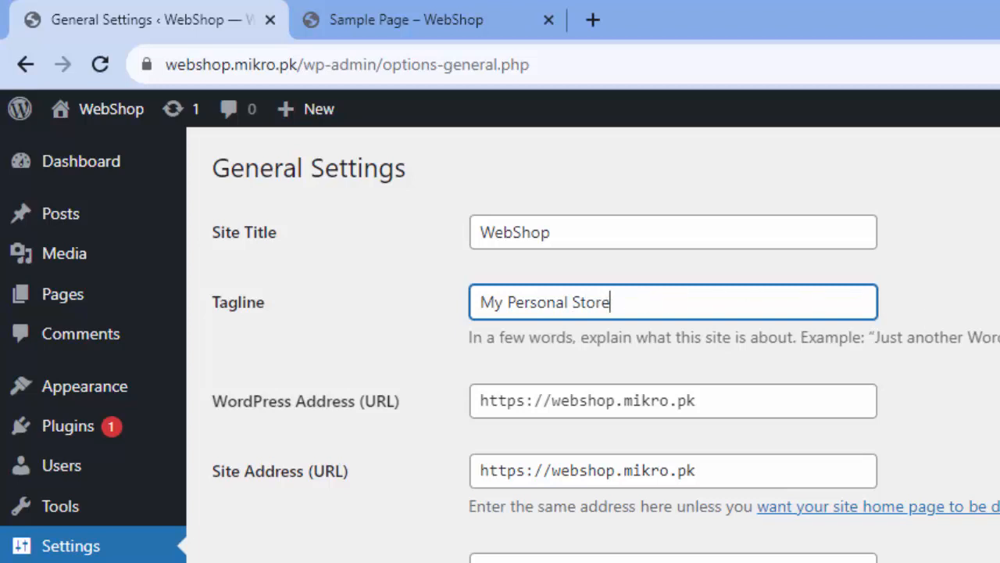
{"action": "scroll", "coordinate": [594, 344], "scroll_direction": "down", "scroll_amount": 2}
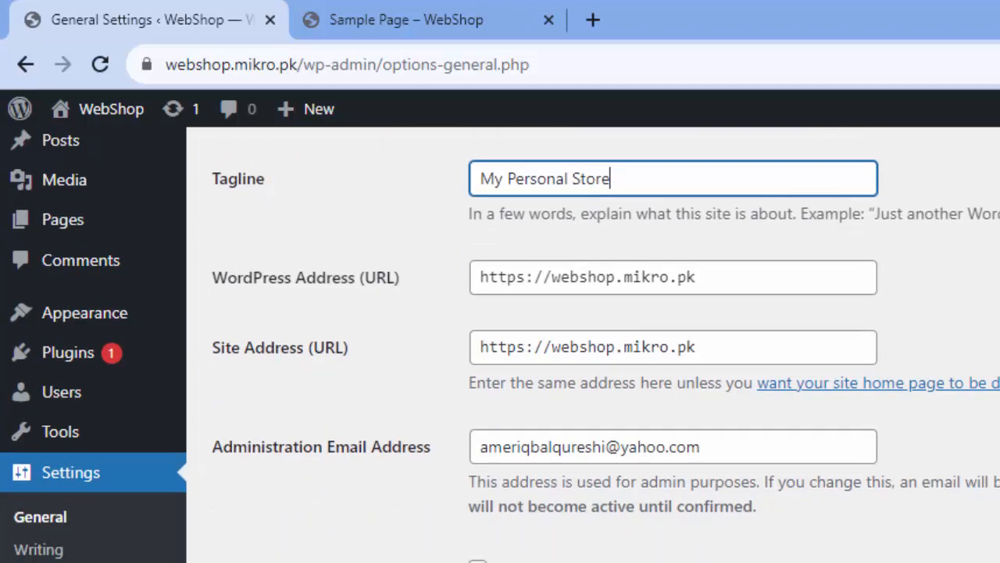
{"action": "scroll", "coordinate": [593, 344], "scroll_direction": "down", "scroll_amount": 1}
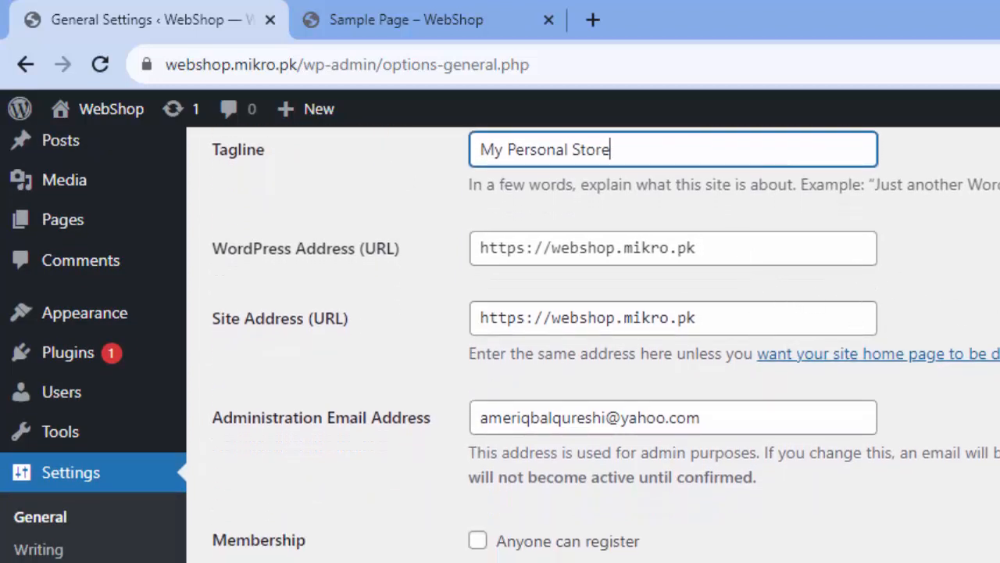
{"action": "scroll", "coordinate": [594, 344], "scroll_direction": "down", "scroll_amount": 1}
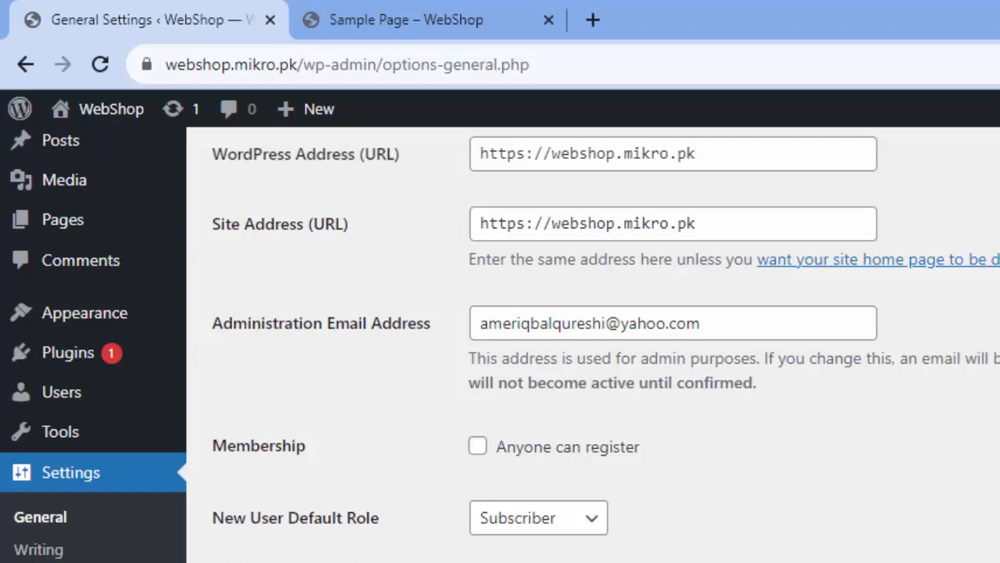
Step: Submit General Settings to save the 'My Personal Store' tagline, then go back to the Dashboard
{"action": "scroll", "coordinate": [593, 344], "scroll_direction": "down", "scroll_amount": 7}
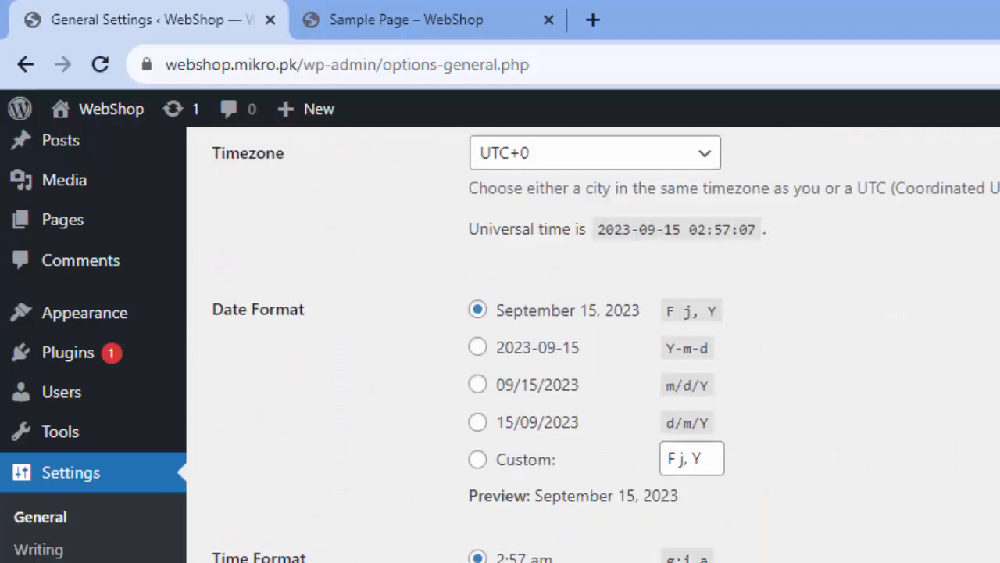
{"action": "scroll", "coordinate": [593, 343], "scroll_direction": "down", "scroll_amount": 2}
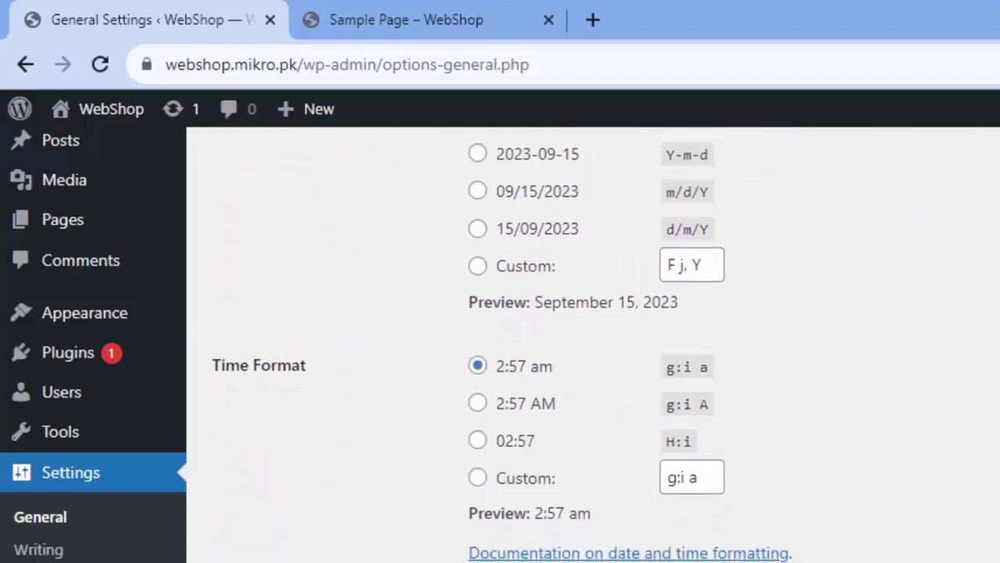
{"action": "key", "text": "Return"}
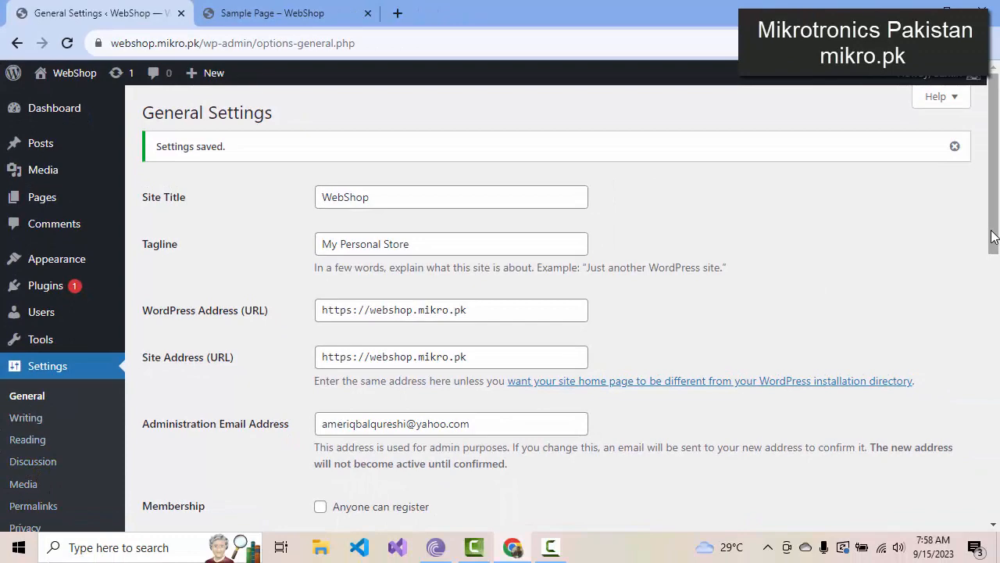
{"action": "left_click_drag", "start_coordinate": [999, 247], "coordinate": [998, 369]}
{"action": "scroll", "coordinate": [997, 375], "scroll_direction": "down", "scroll_amount": 4}
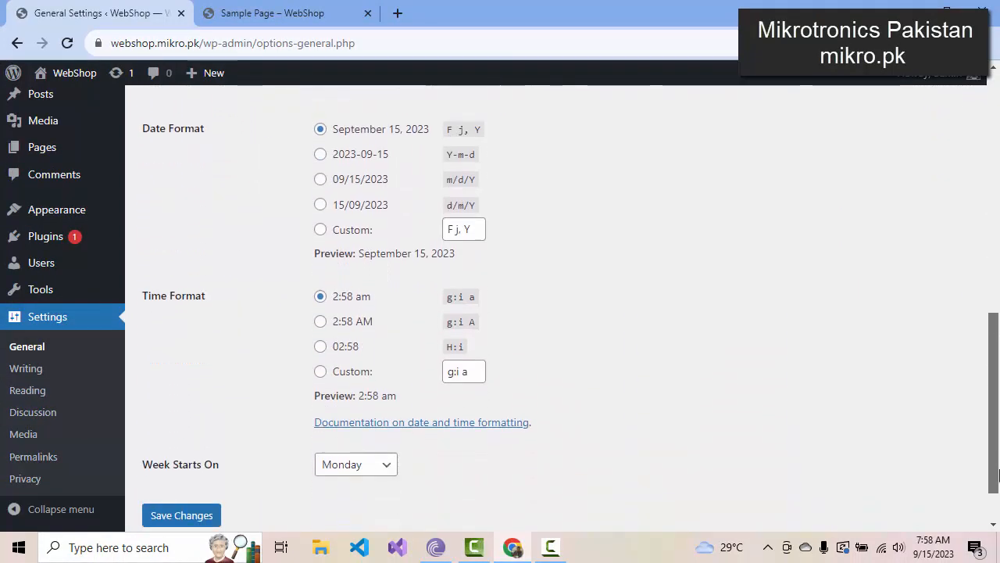
{"action": "scroll", "coordinate": [994, 402], "scroll_direction": "up", "scroll_amount": 1}
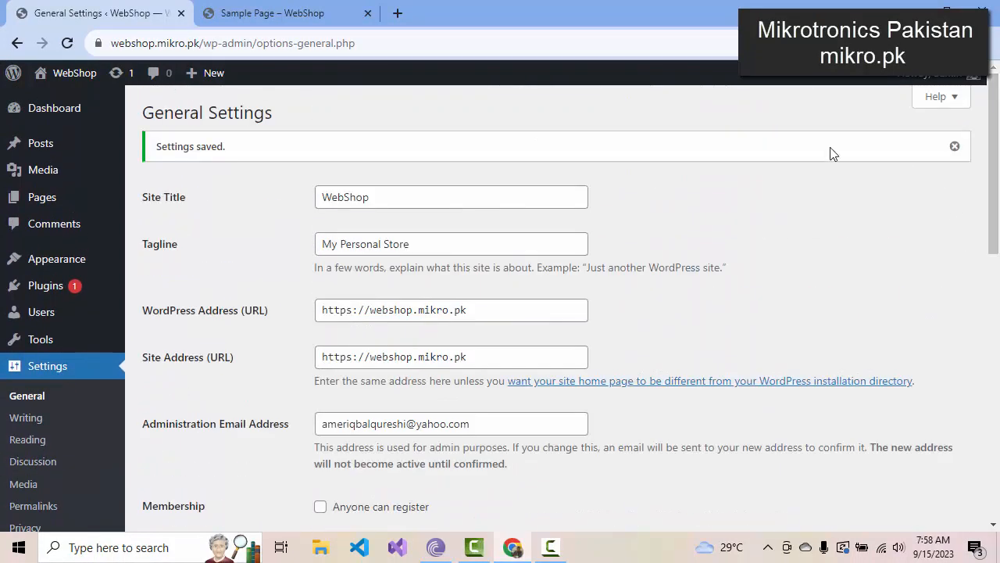
{"action": "left_click", "coordinate": [63, 112]}
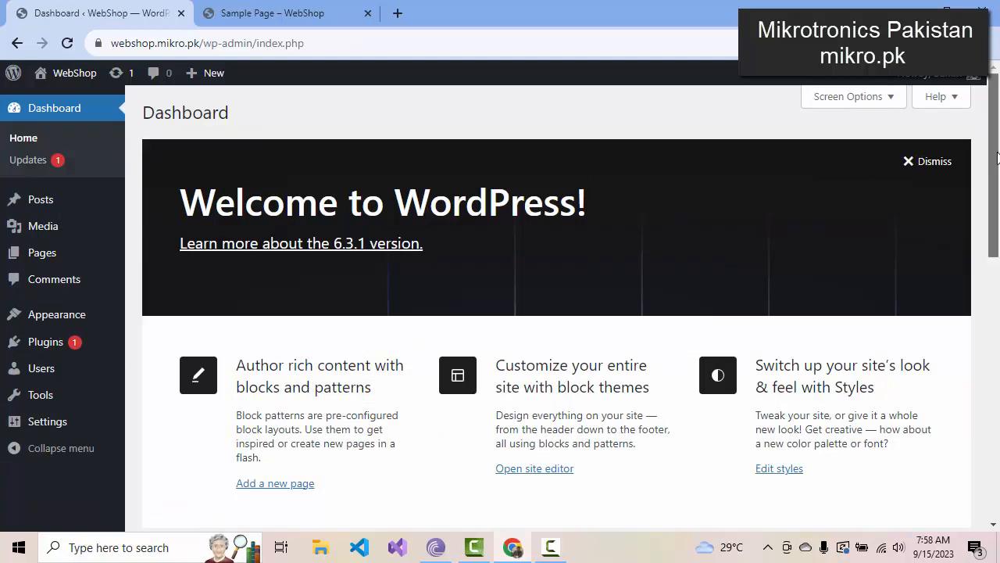
{"action": "left_click_drag", "start_coordinate": [997, 158], "coordinate": [996, 302]}
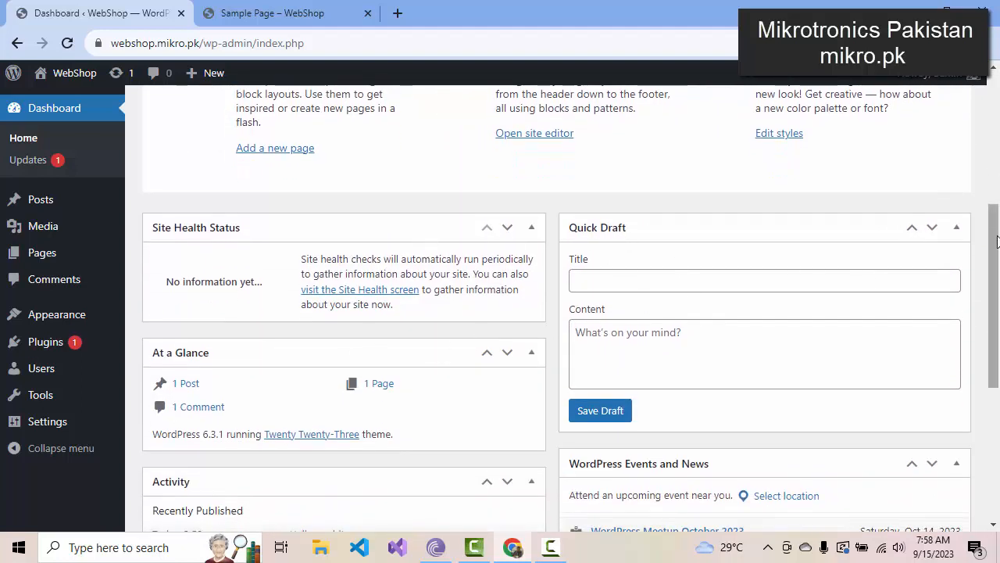
Step: Dismiss the Welcome to WordPress panel on the Dashboard
{"action": "left_click_drag", "start_coordinate": [997, 242], "coordinate": [994, 207]}
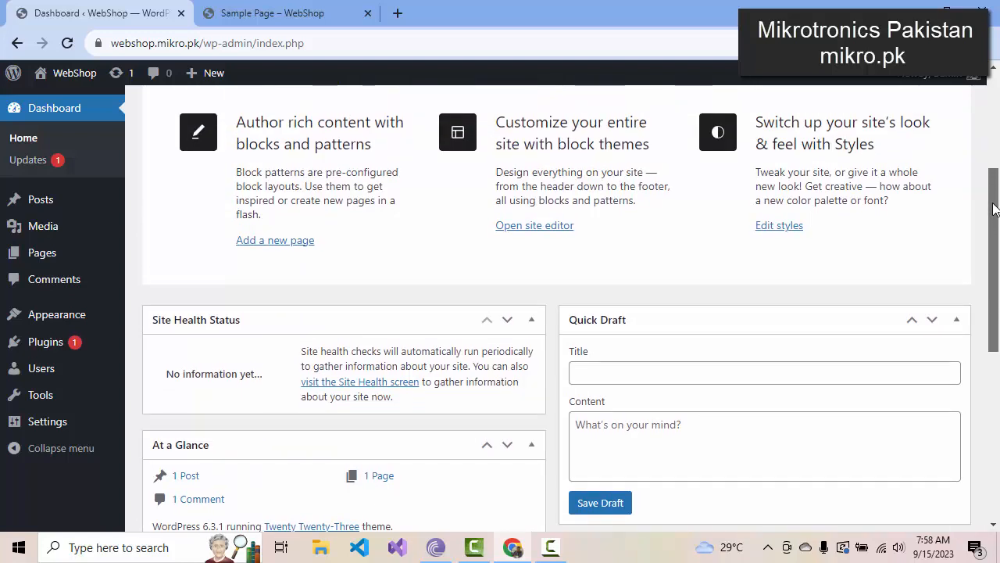
{"action": "left_click_drag", "start_coordinate": [994, 206], "coordinate": [971, 106]}
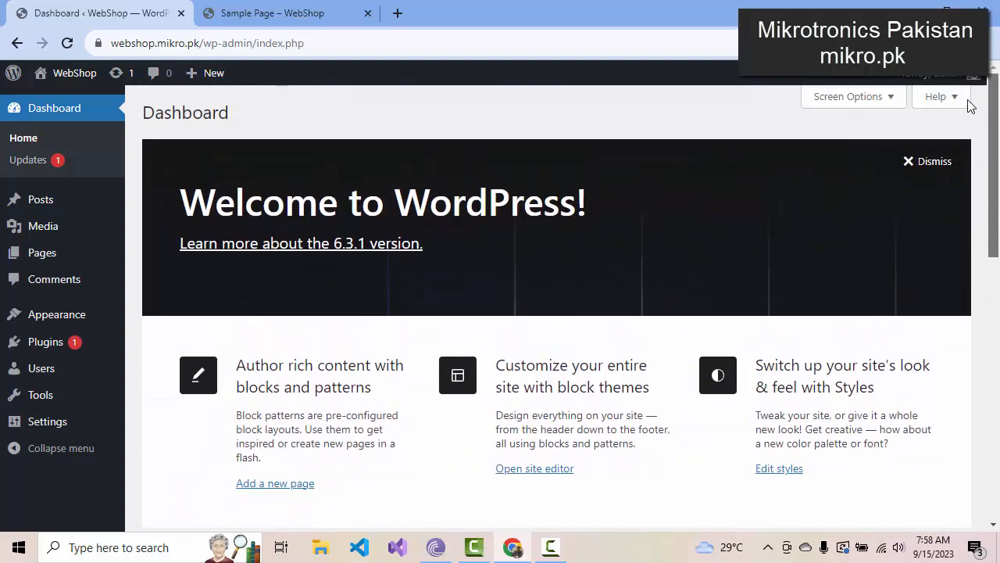
{"action": "left_click", "coordinate": [929, 162]}
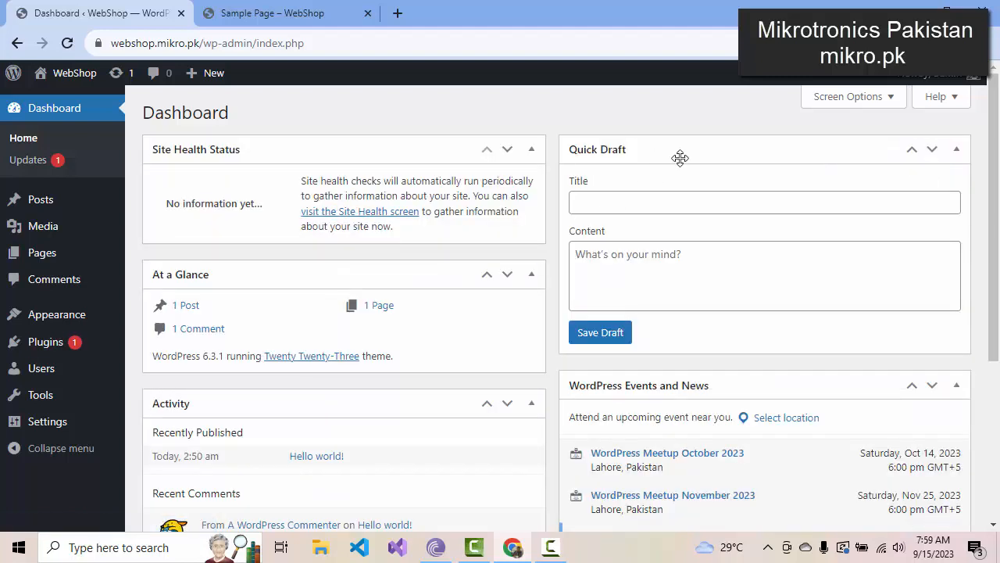
Step: In Screen Options, uncheck Site Health Status, At a Glance, Activity, Quick Draft and WordPress Events and News
{"action": "left_click", "coordinate": [891, 98]}
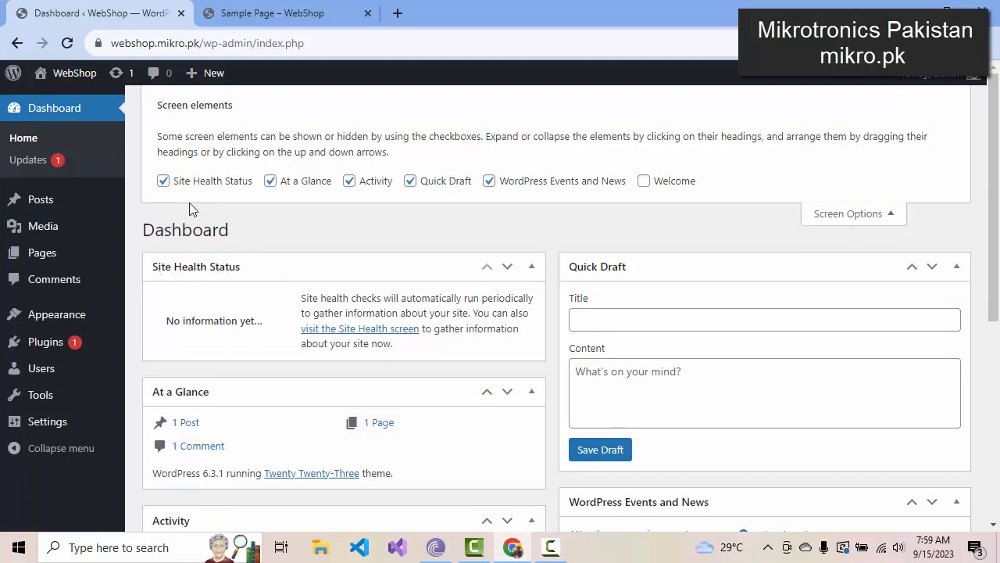
{"action": "left_click", "coordinate": [164, 182]}
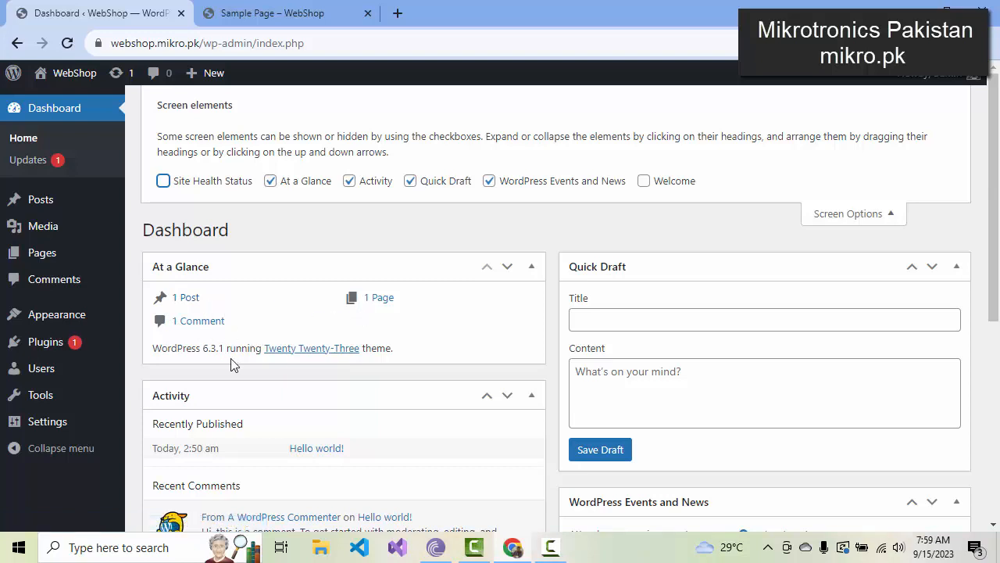
{"action": "left_click", "coordinate": [270, 182]}
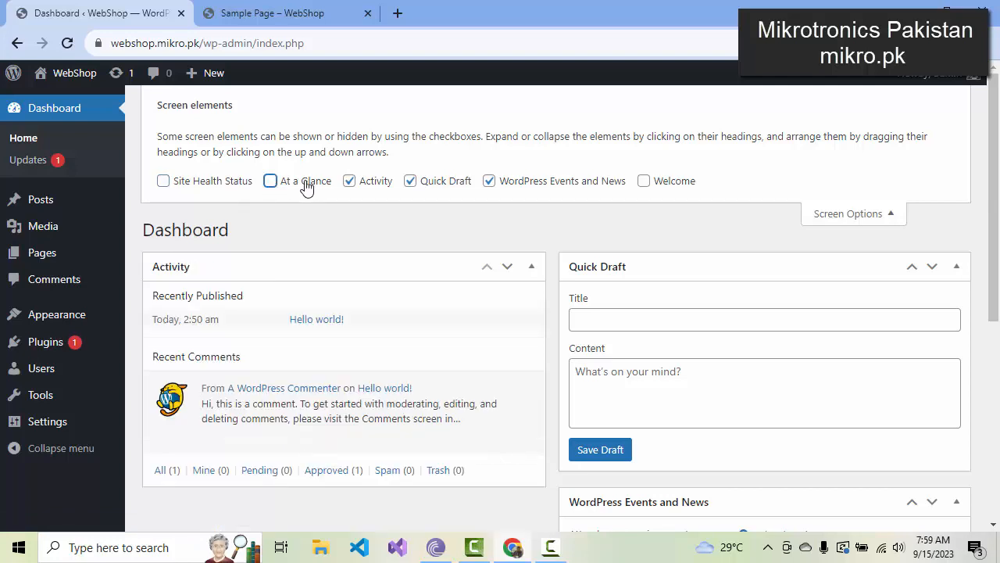
{"action": "left_click", "coordinate": [348, 182]}
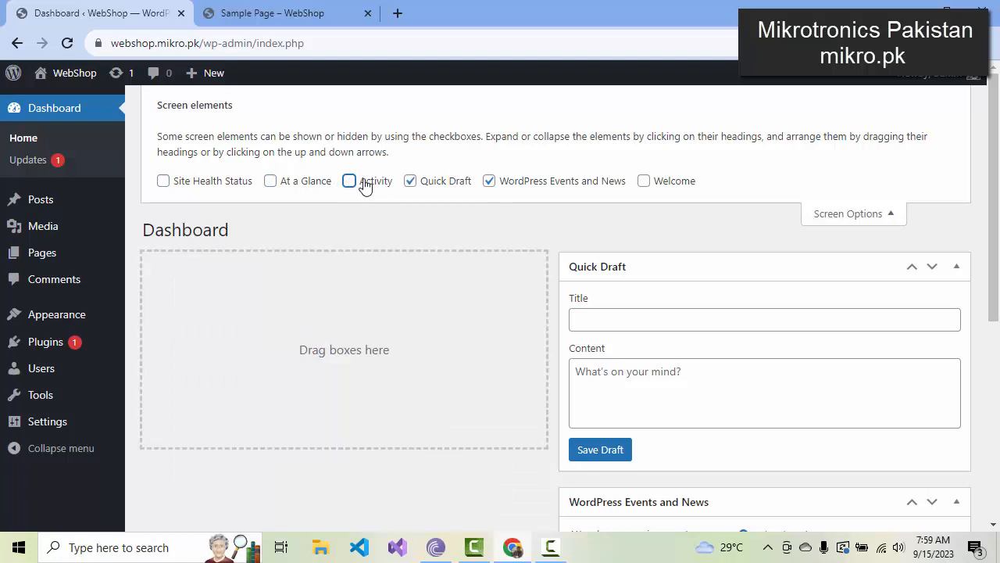
{"action": "left_click", "coordinate": [412, 183]}
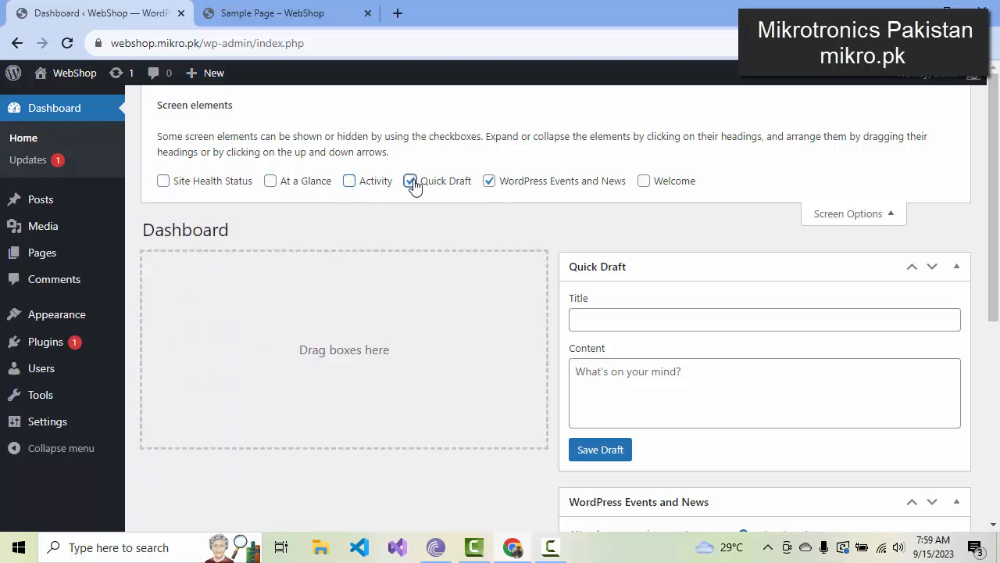
{"action": "left_click", "coordinate": [490, 182]}
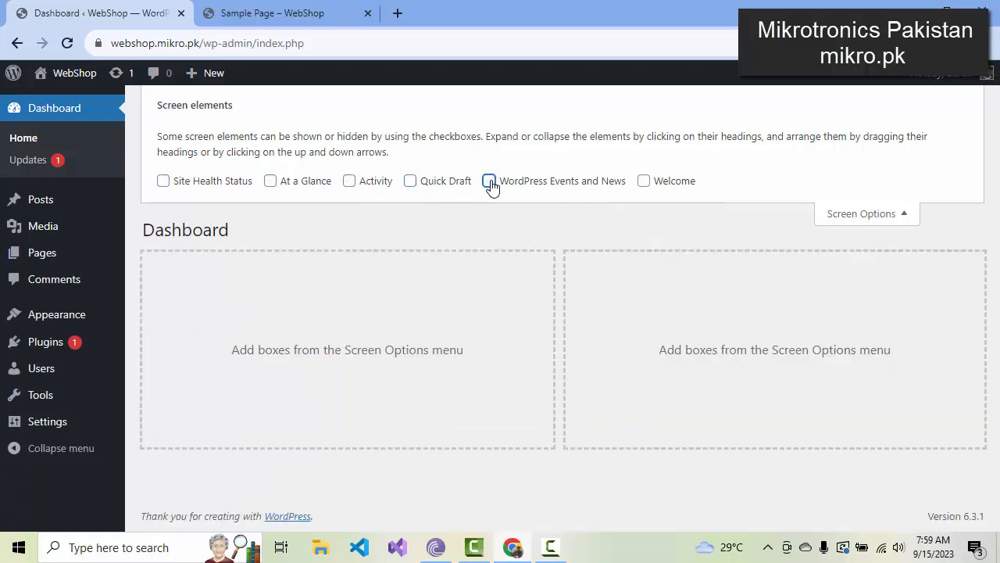
{"action": "left_click", "coordinate": [907, 215]}
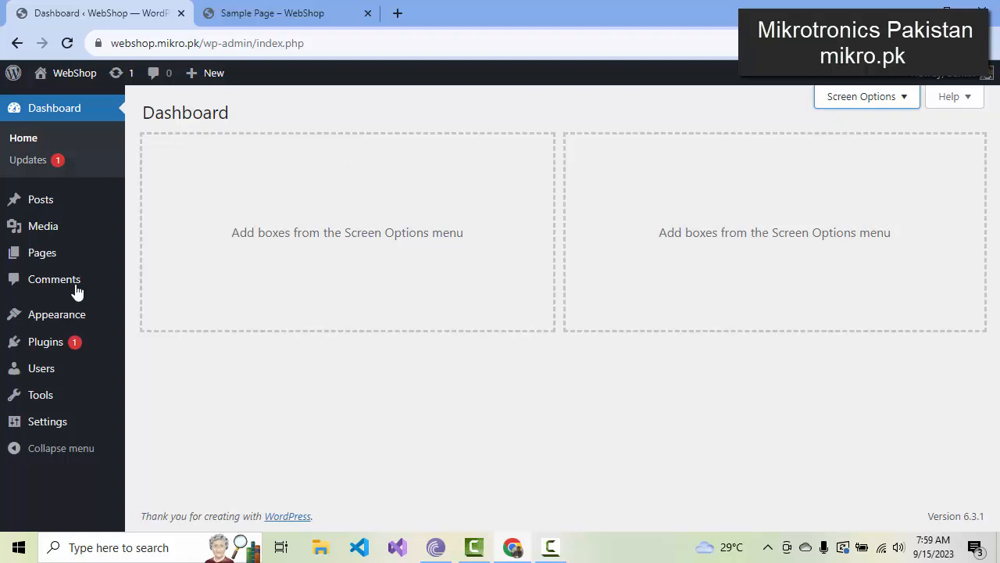
{"action": "mouse_move", "coordinate": [83, 410]}
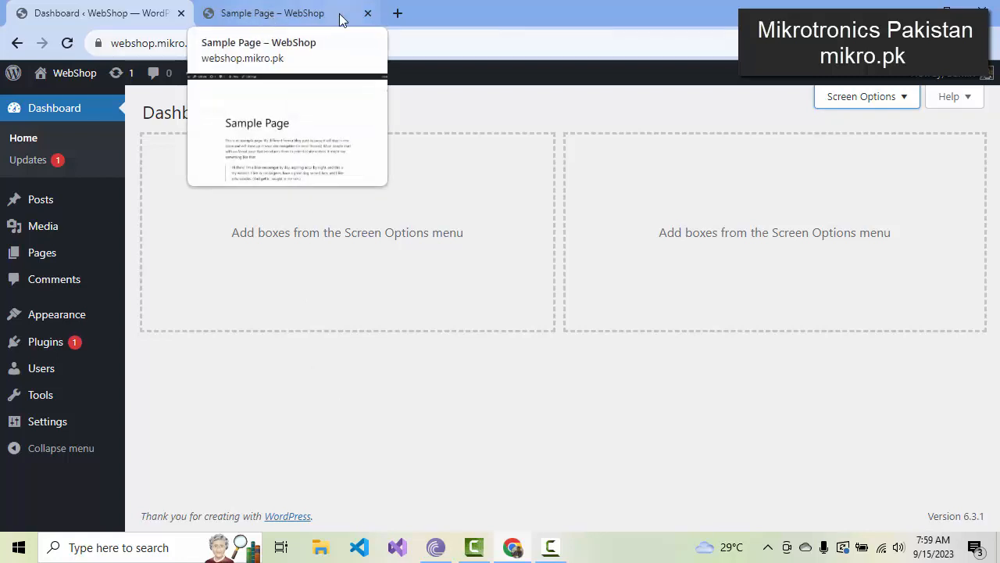
Step: Close the Sample Page tab and open the live WebShop site in a new tab
{"action": "left_click", "coordinate": [368, 13]}
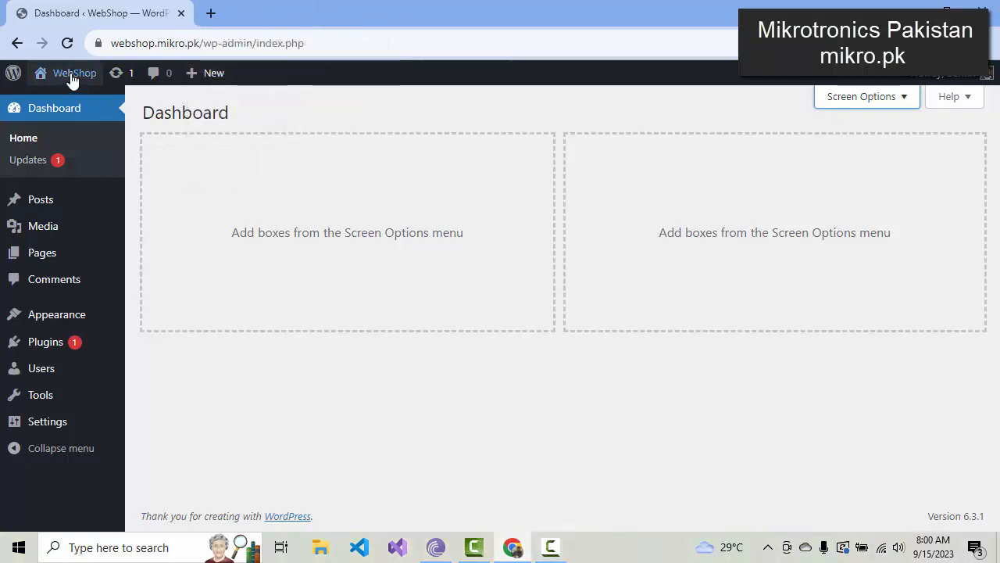
{"action": "mouse_move", "coordinate": [72, 80]}
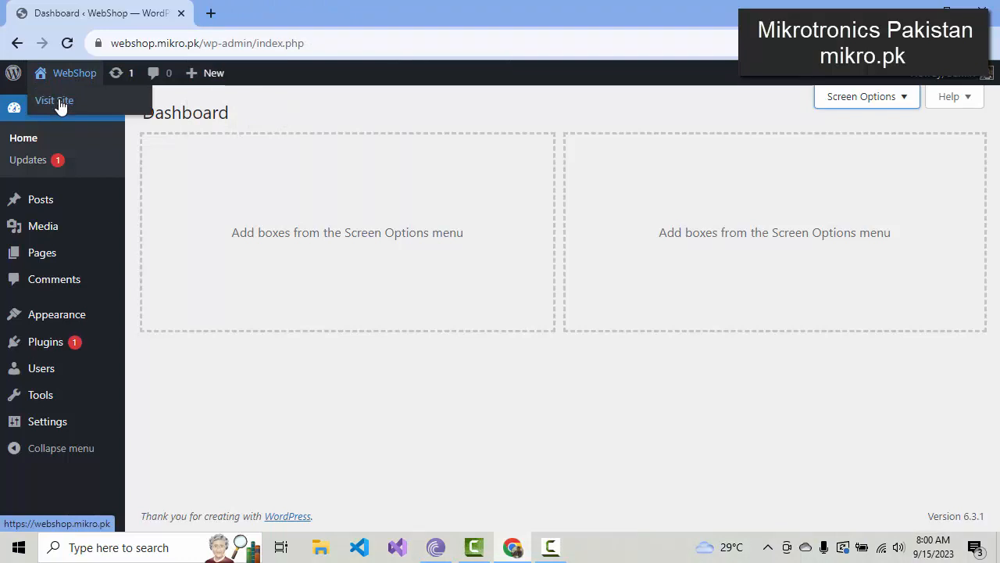
{"action": "middle_click", "coordinate": [61, 105]}
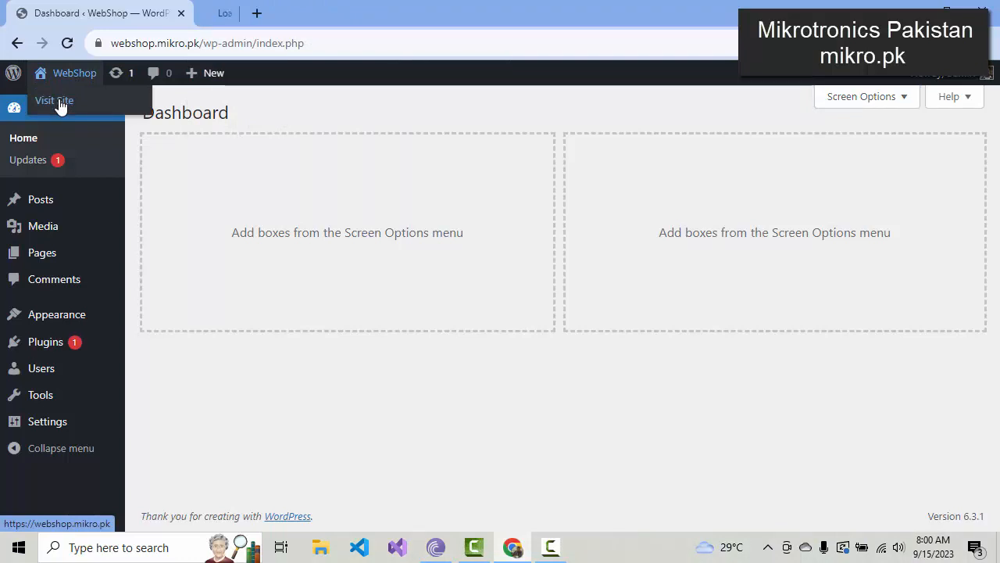
{"action": "left_click", "coordinate": [259, 13]}
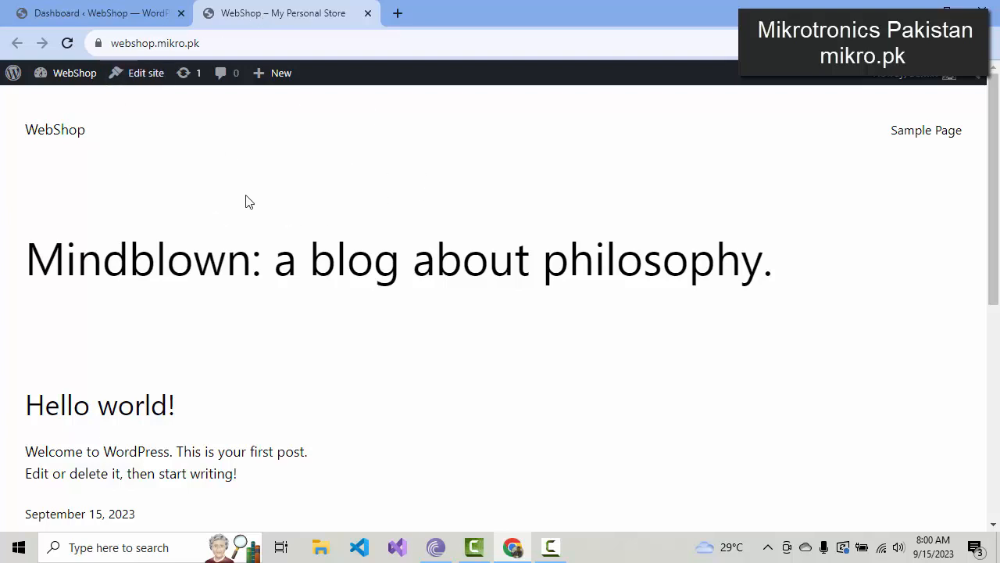
Step: Switch back to the empty WordPress Dashboard tab
{"action": "left_click", "coordinate": [119, 19]}
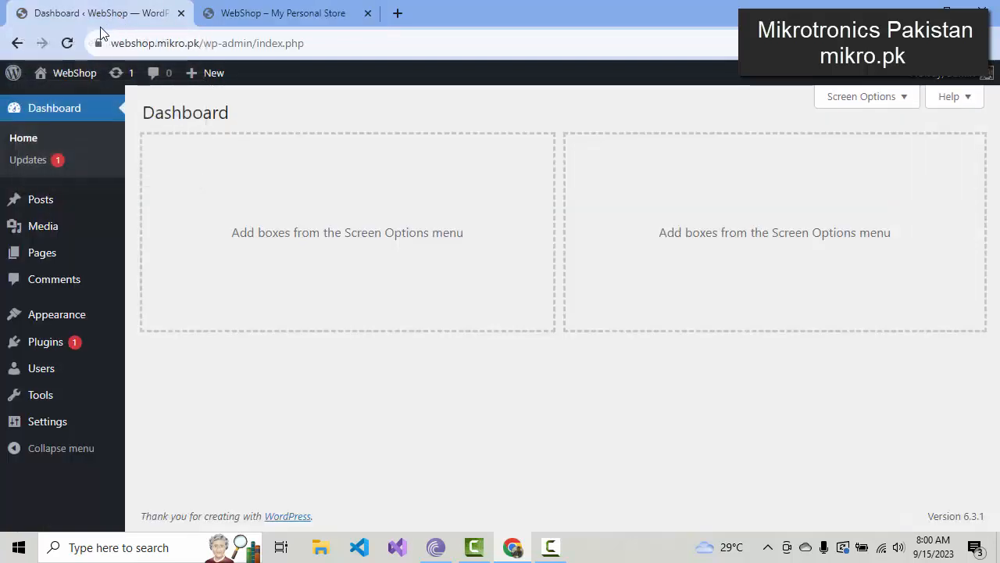
{"action": "mouse_move", "coordinate": [71, 250]}
{"action": "mouse_move", "coordinate": [991, 79]}
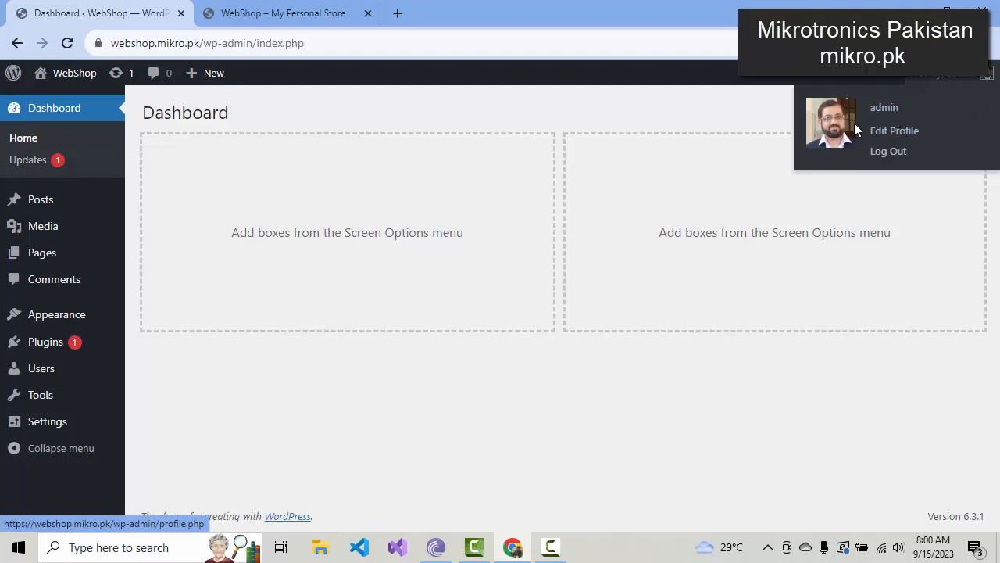
{"action": "mouse_move", "coordinate": [39, 344]}
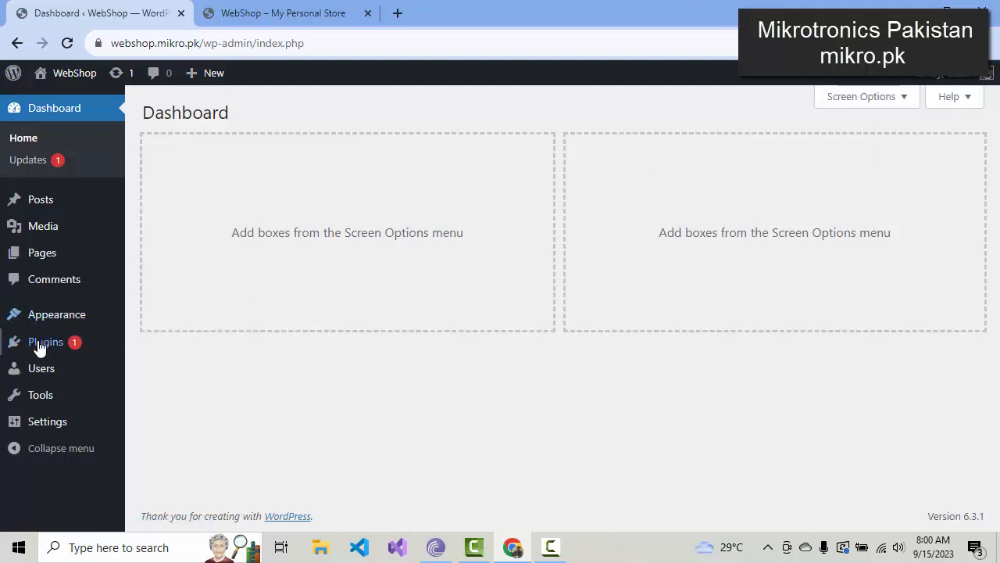
{"action": "mouse_move", "coordinate": [39, 368]}
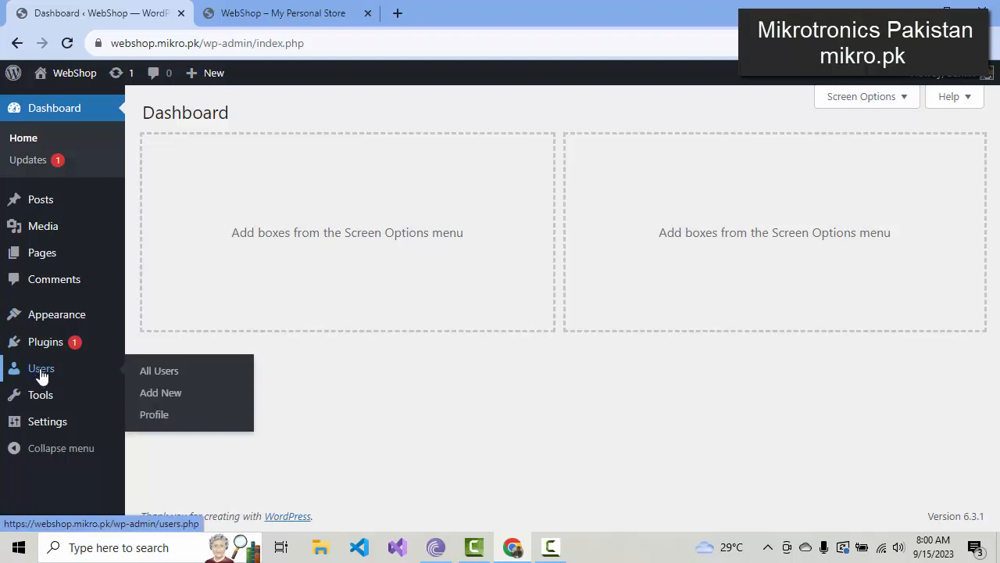
Step: Open the Users list, which shows only the admin Administrator account
{"action": "left_click", "coordinate": [40, 373]}
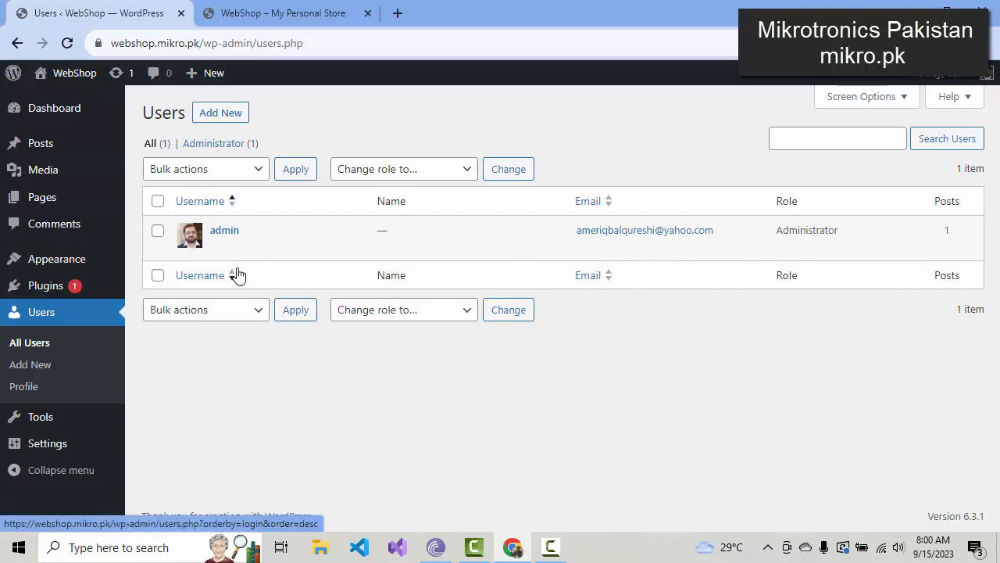
{"action": "mouse_move", "coordinate": [219, 261]}
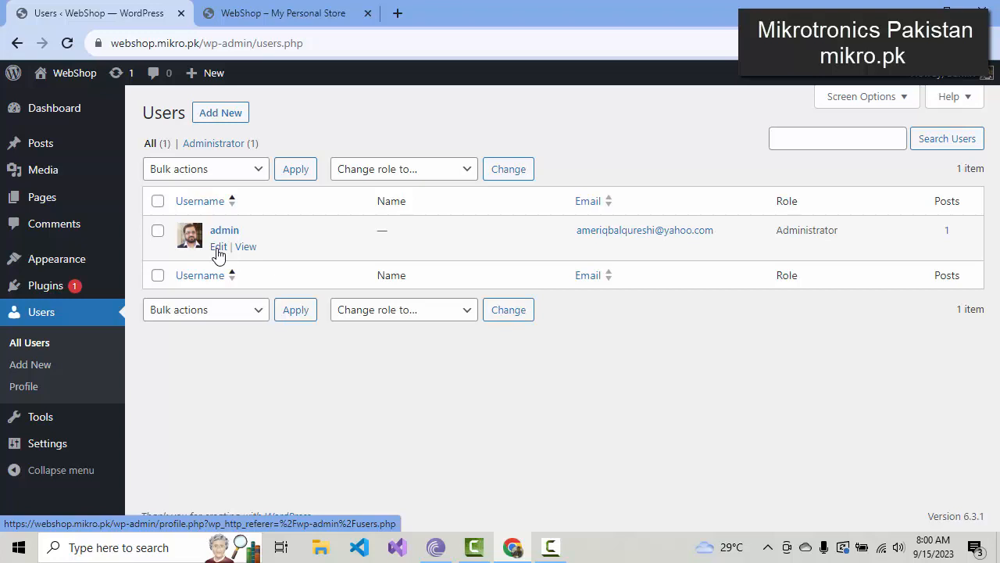
Step: Edit the admin profile, preview the Light and Coffee colour schemes, and keep Default
{"action": "left_click", "coordinate": [218, 246]}
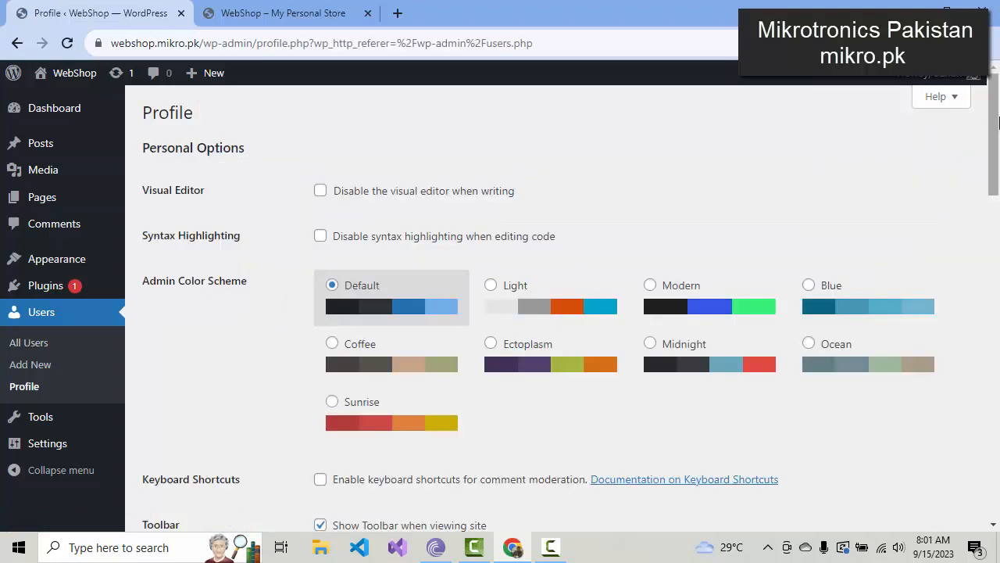
{"action": "scroll", "coordinate": [993, 125], "scroll_direction": "down", "scroll_amount": 2}
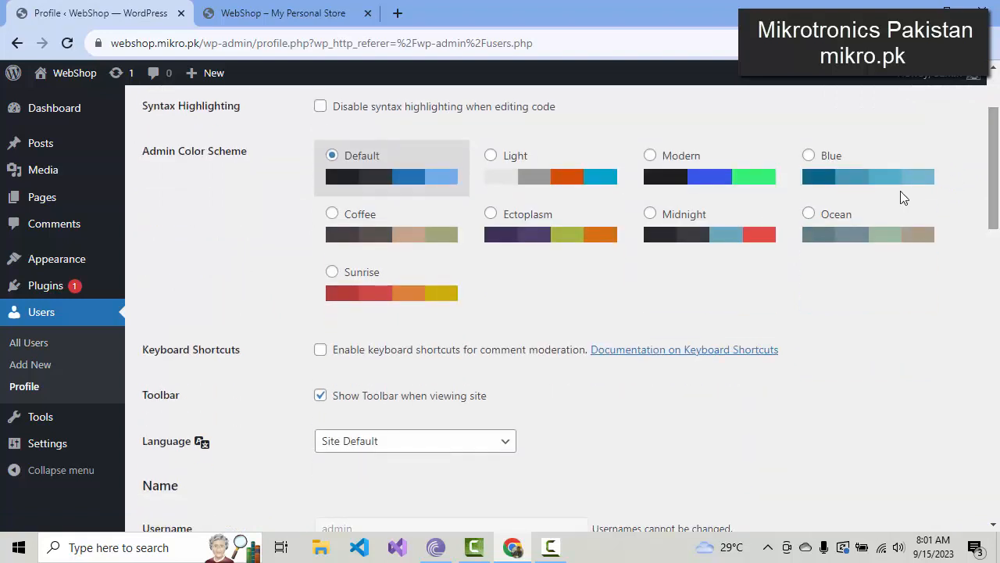
{"action": "mouse_move", "coordinate": [86, 283]}
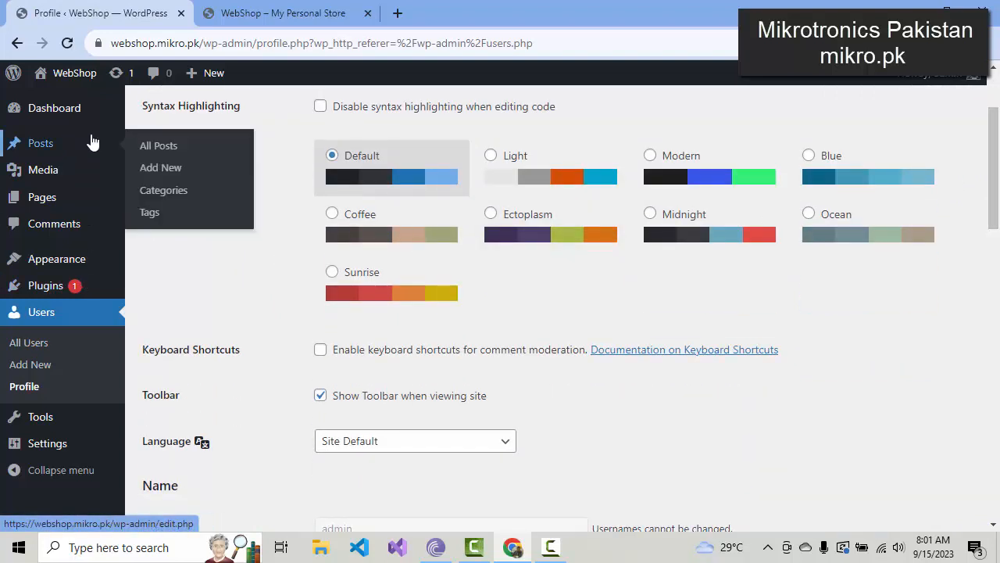
{"action": "left_click", "coordinate": [490, 160]}
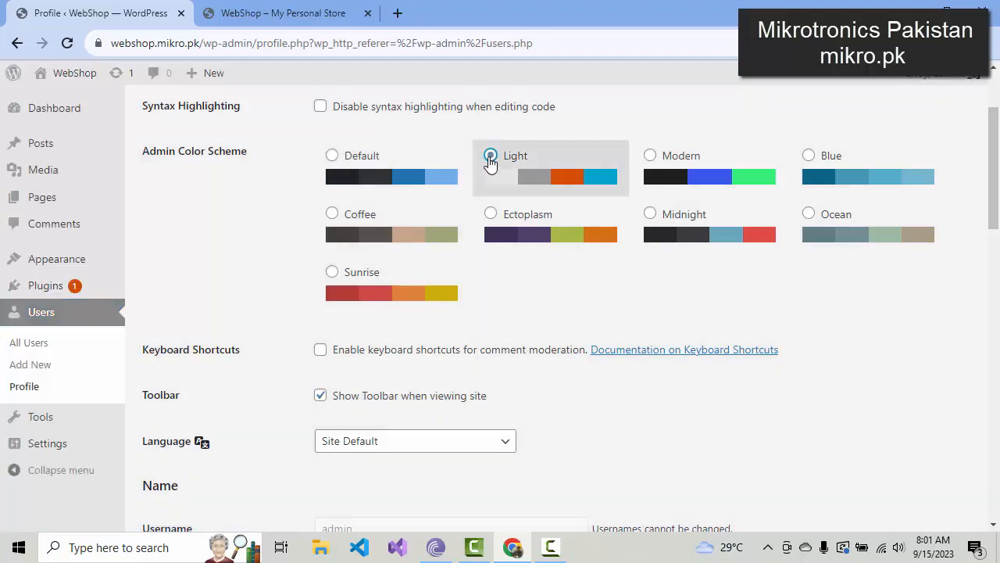
{"action": "left_click", "coordinate": [347, 241]}
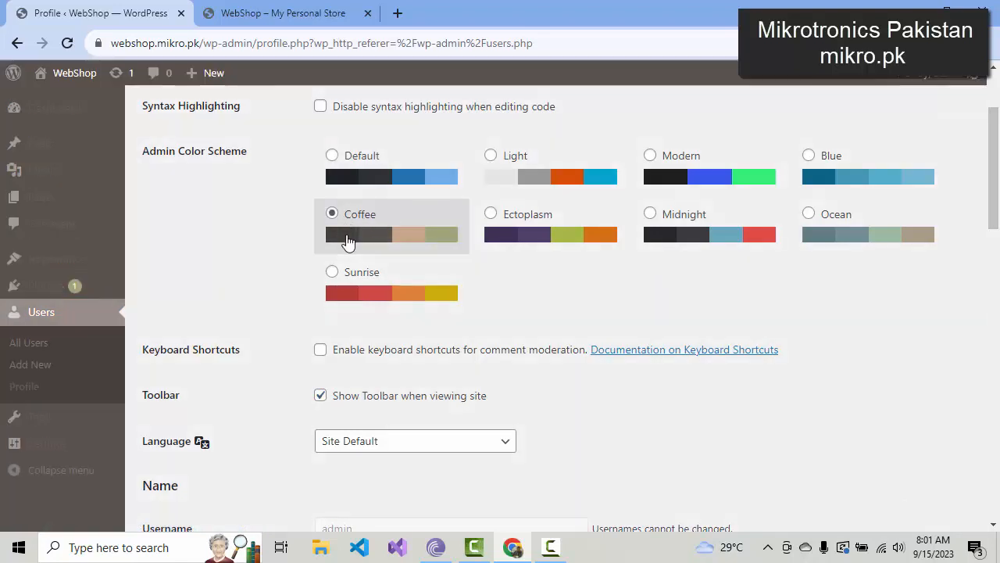
{"action": "left_click", "coordinate": [332, 160]}
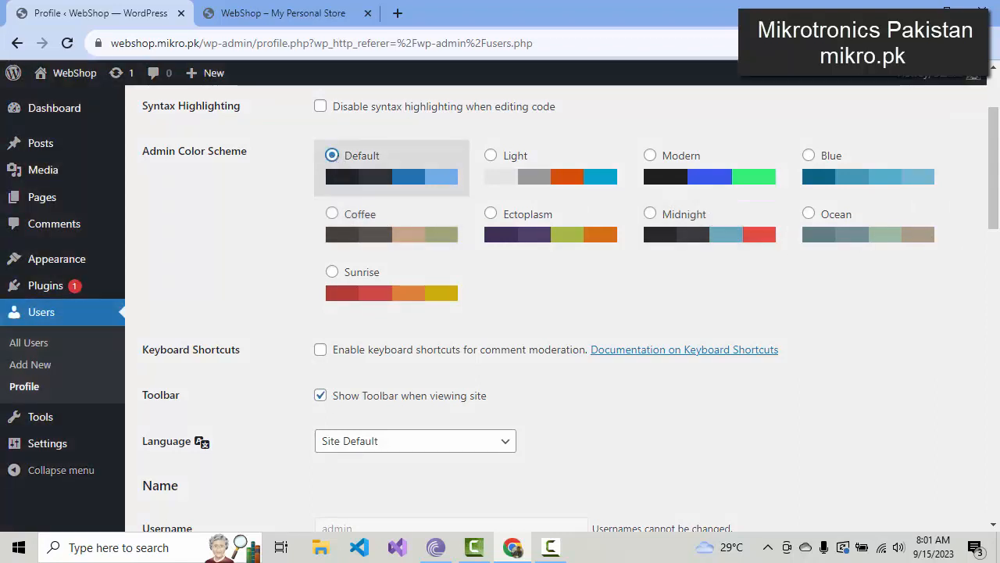
{"action": "left_click_drag", "start_coordinate": [994, 153], "coordinate": [999, 231]}
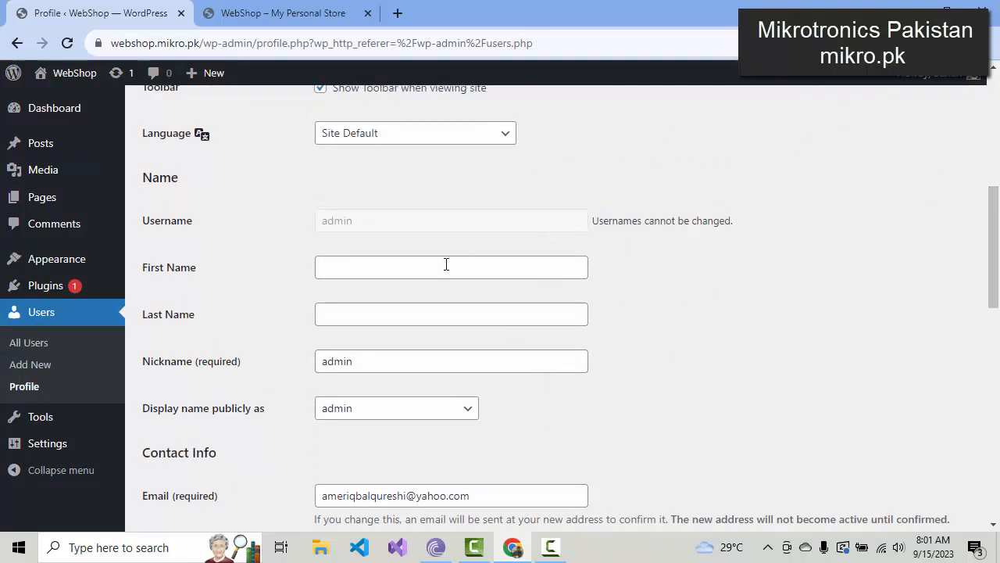
Step: Fill in the admin's first and last name and choose the full name as the public display name
{"action": "left_click", "coordinate": [445, 265]}
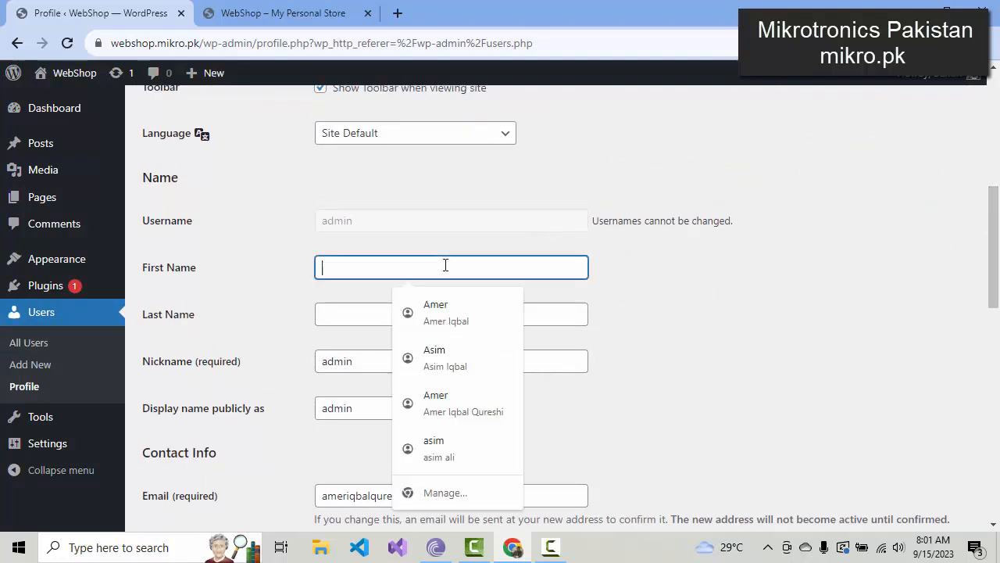
{"action": "left_click", "coordinate": [436, 307]}
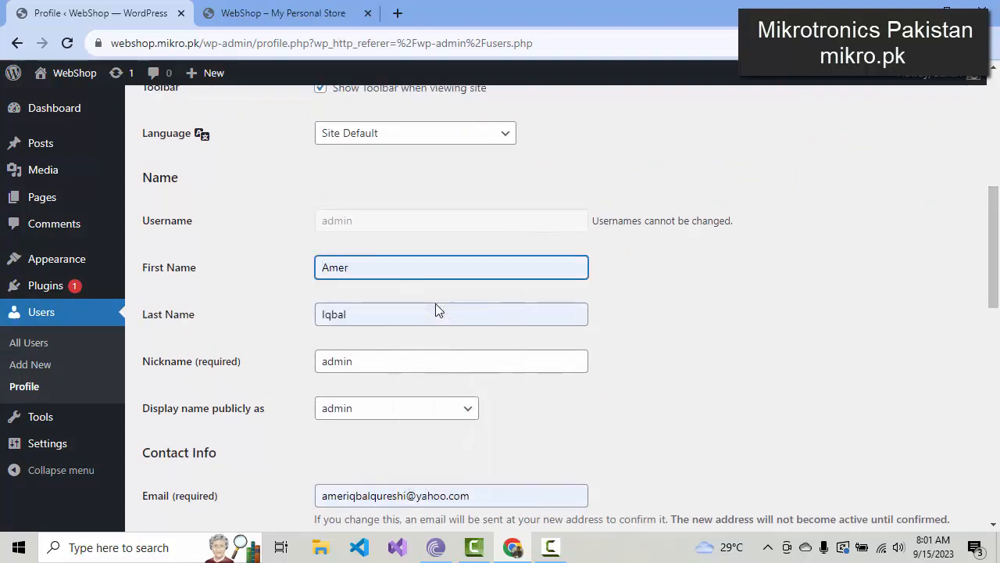
{"action": "left_click", "coordinate": [466, 411]}
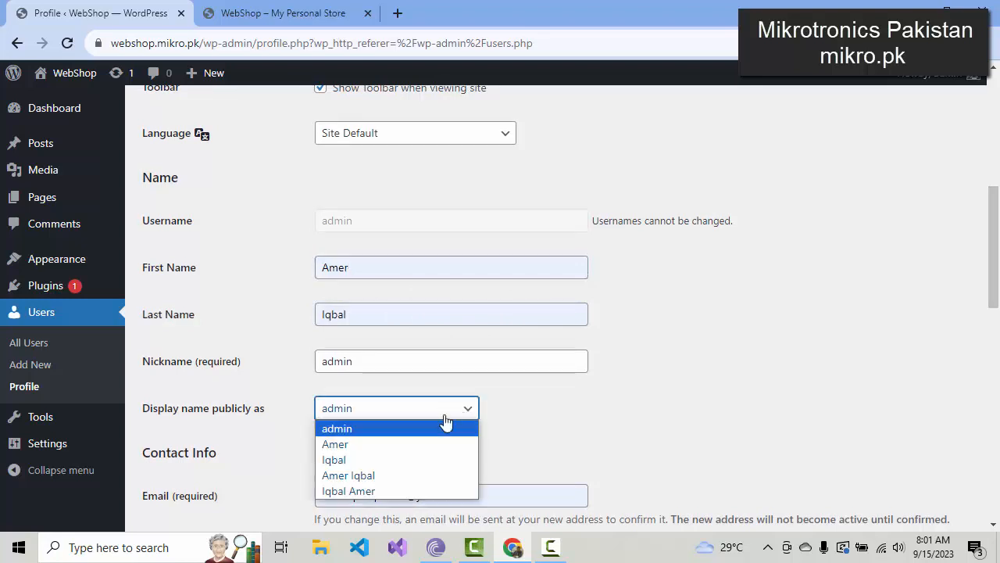
{"action": "left_click", "coordinate": [357, 475]}
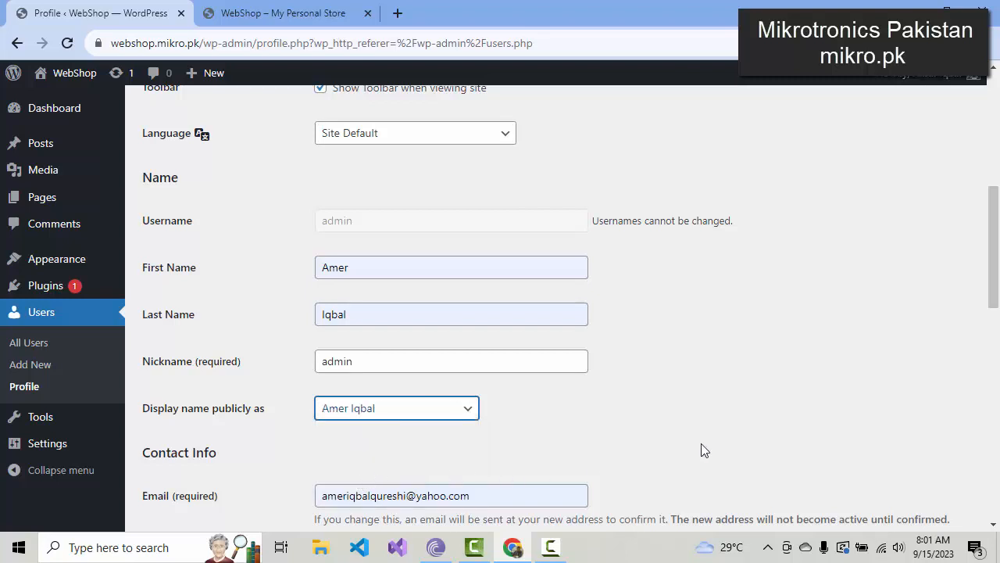
Step: Save the profile with Update Profile and return to the Dashboard
{"action": "left_click_drag", "start_coordinate": [995, 298], "coordinate": [954, 386]}
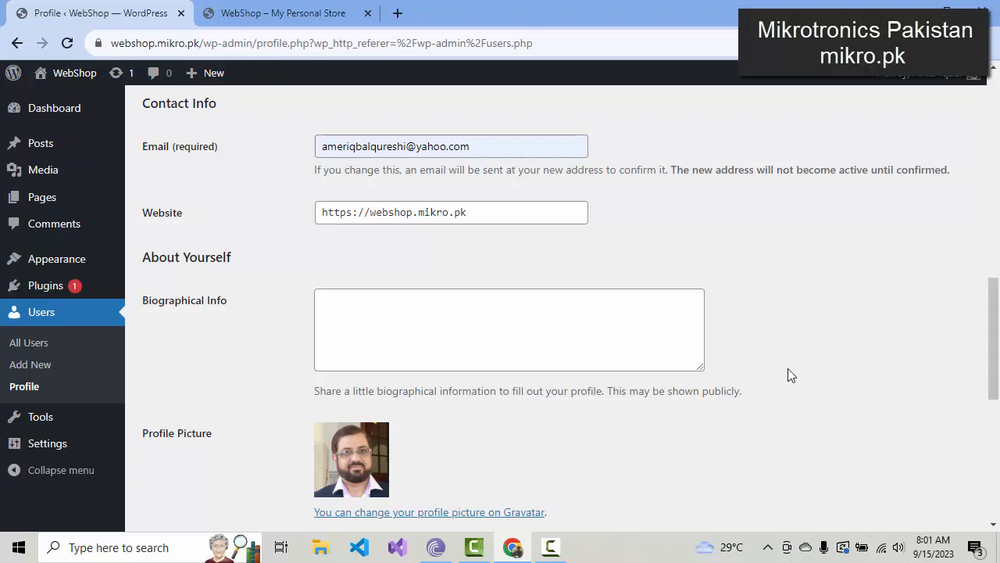
{"action": "left_click_drag", "start_coordinate": [997, 367], "coordinate": [995, 454]}
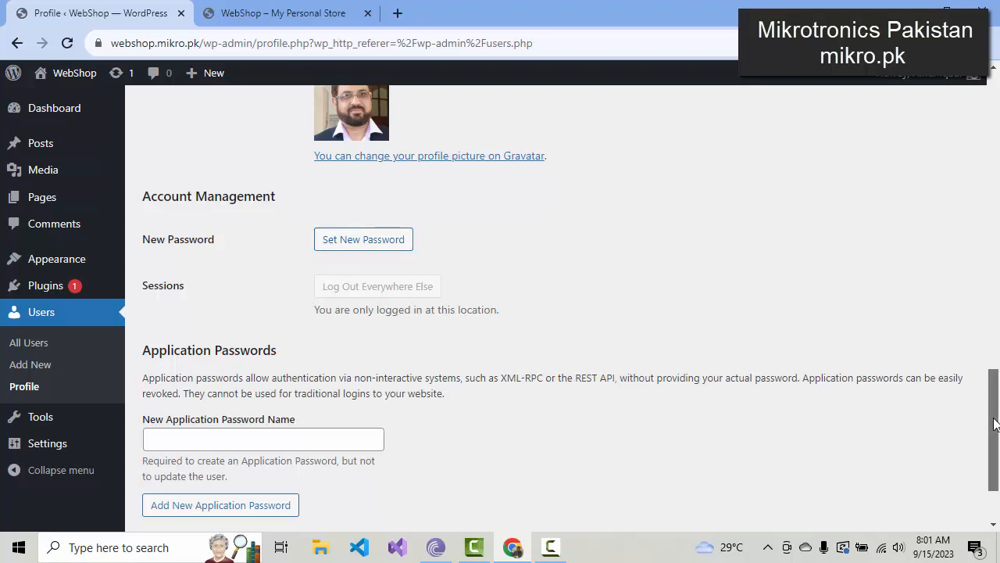
{"action": "left_click_drag", "start_coordinate": [994, 406], "coordinate": [995, 449]}
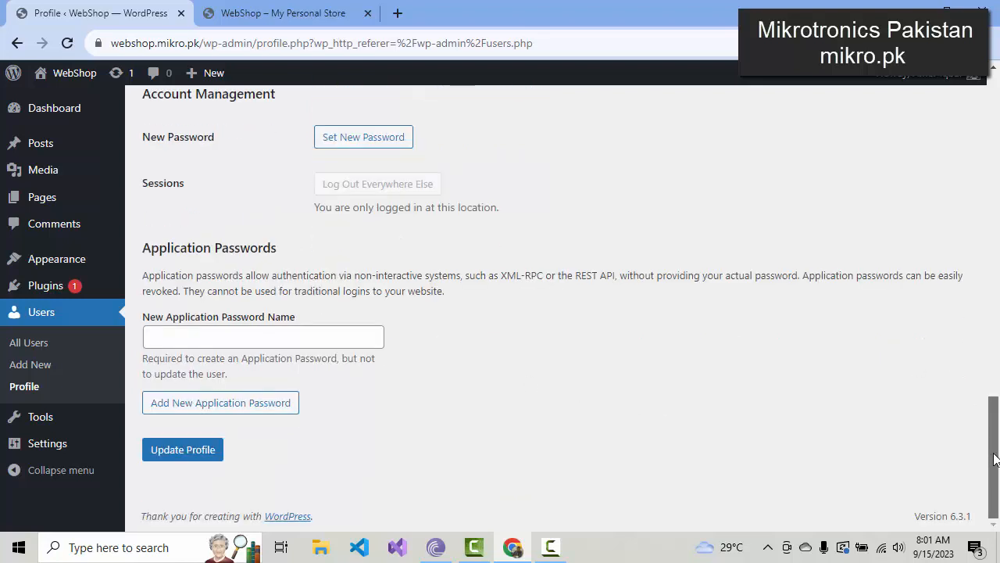
{"action": "left_click", "coordinate": [183, 450]}
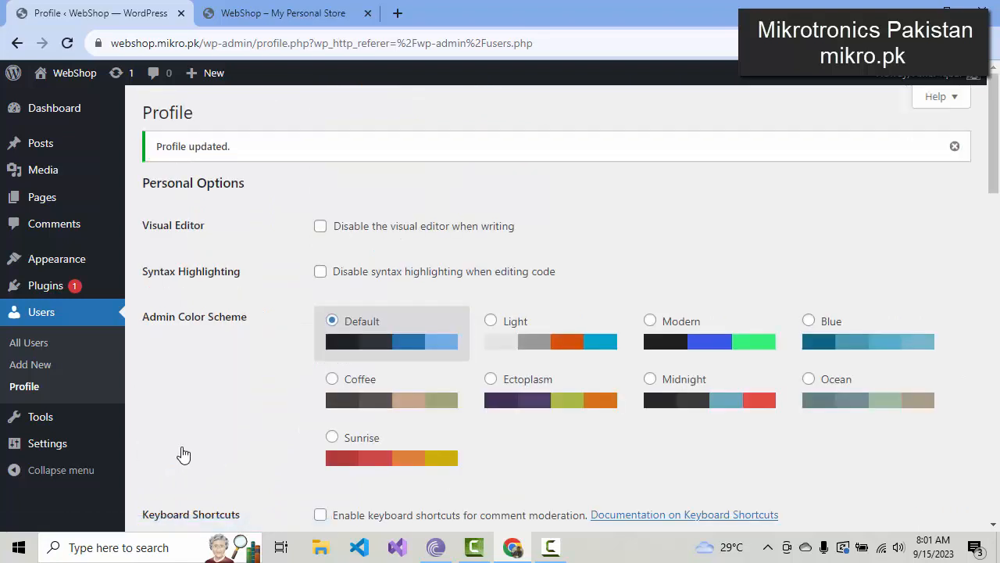
{"action": "left_click", "coordinate": [52, 114]}
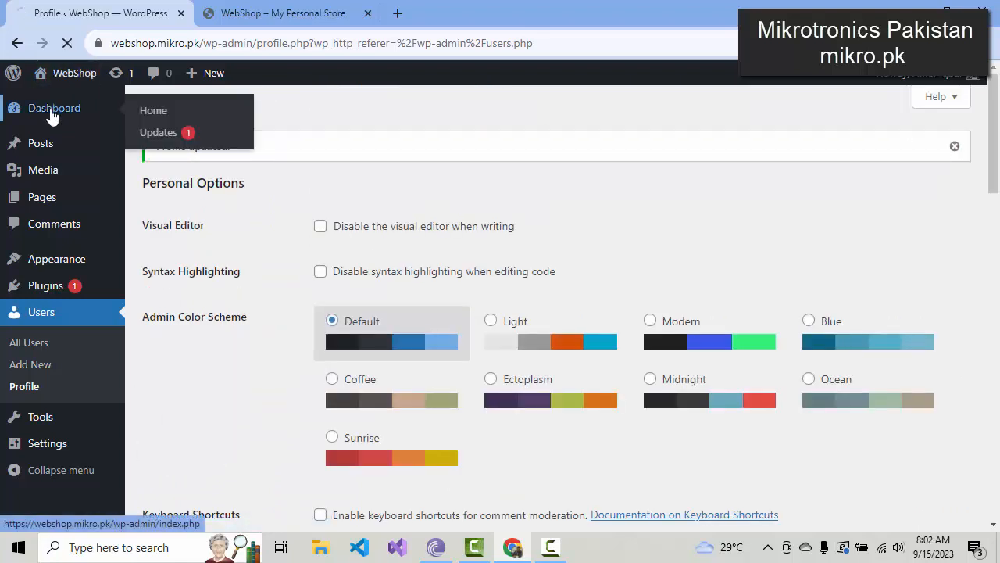